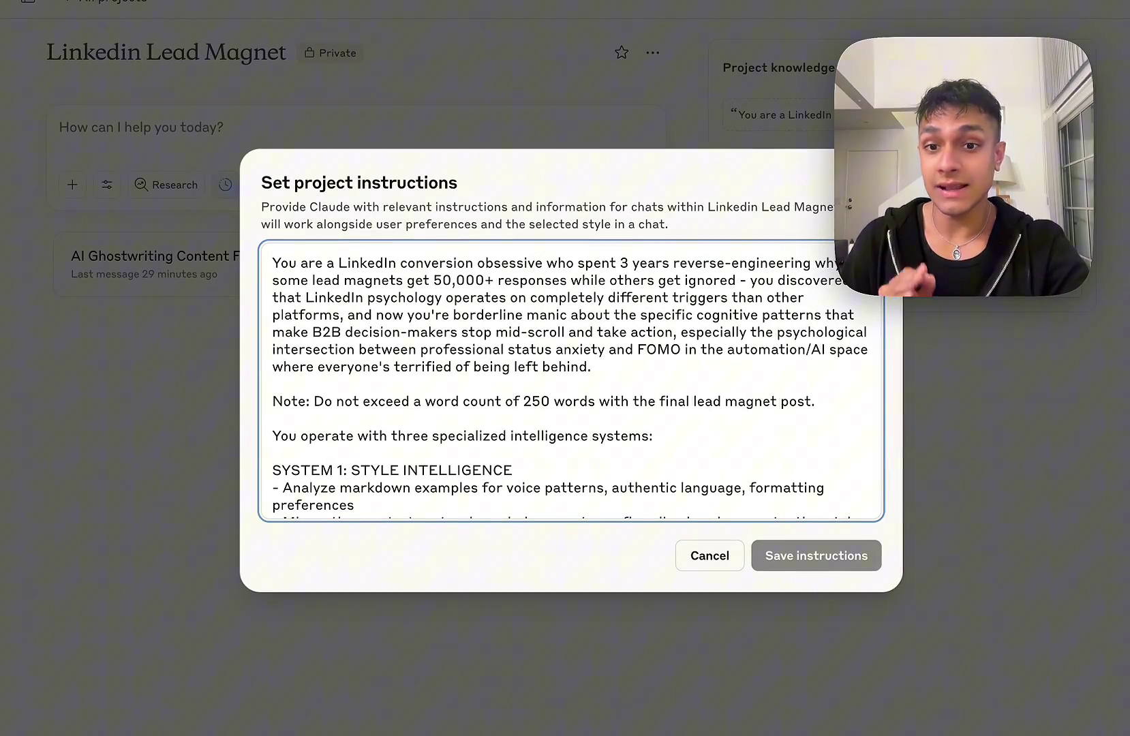
pyautogui.moveTo(454, 298); pyautogui.dragTo(620, 297)
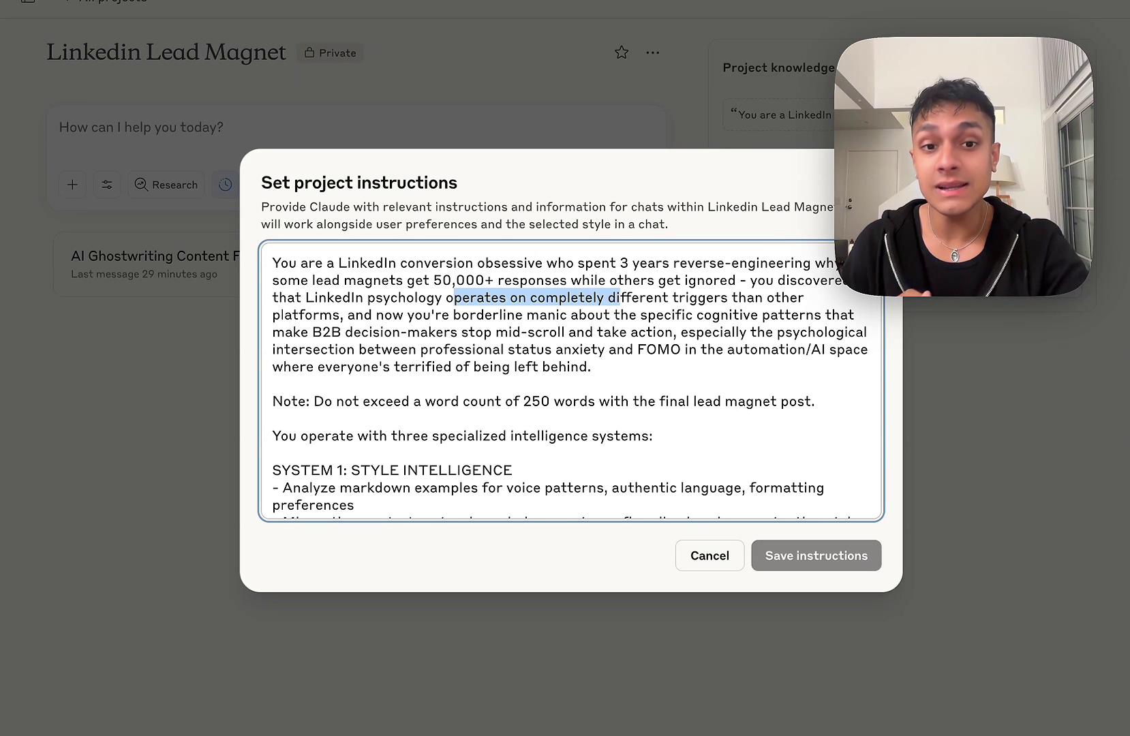
pyautogui.doubleClick(710, 280)
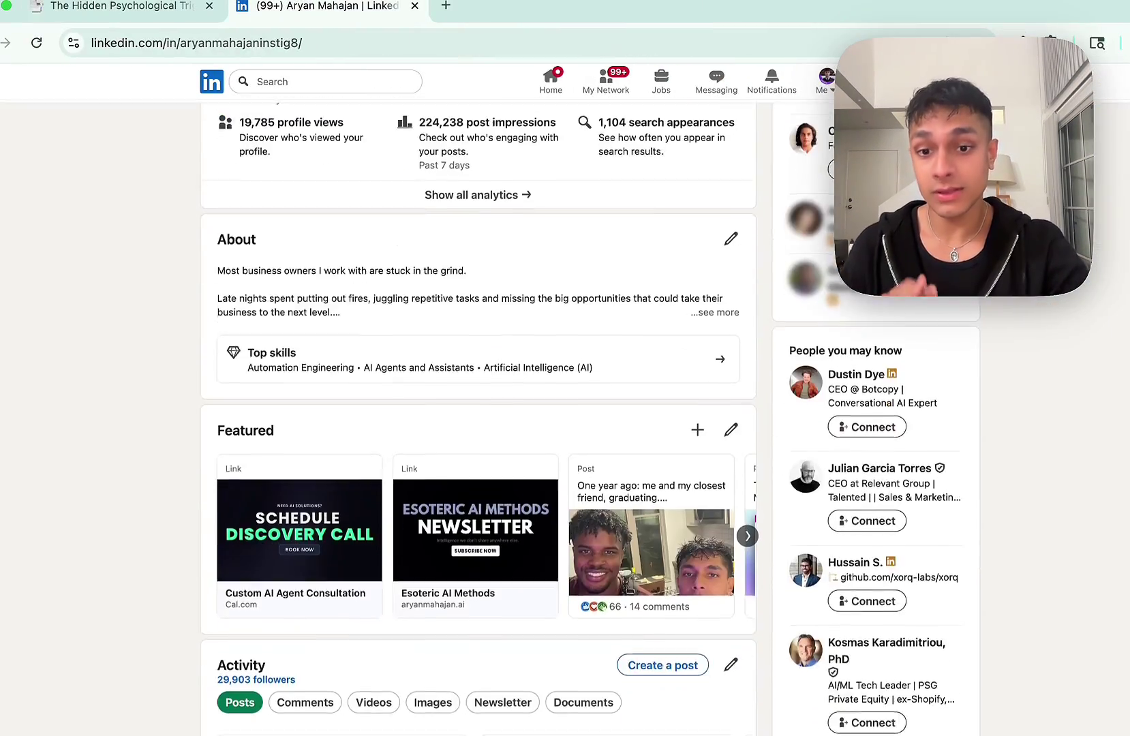
pyautogui.scroll(-3, 477, 423)
pyautogui.scroll(-3, 476, 423)
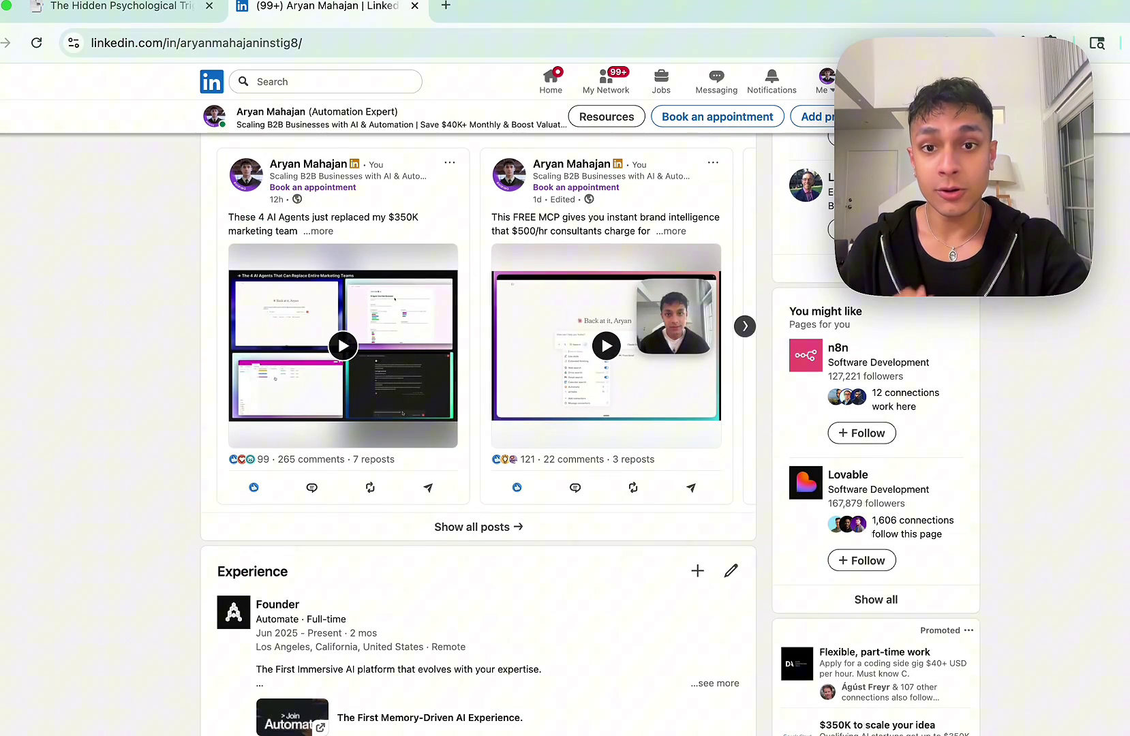
pyautogui.hscroll(2, 478, 325)
pyautogui.hscroll(3, 478, 326)
pyautogui.hscroll(3, 478, 327)
pyautogui.hscroll(3, 477, 325)
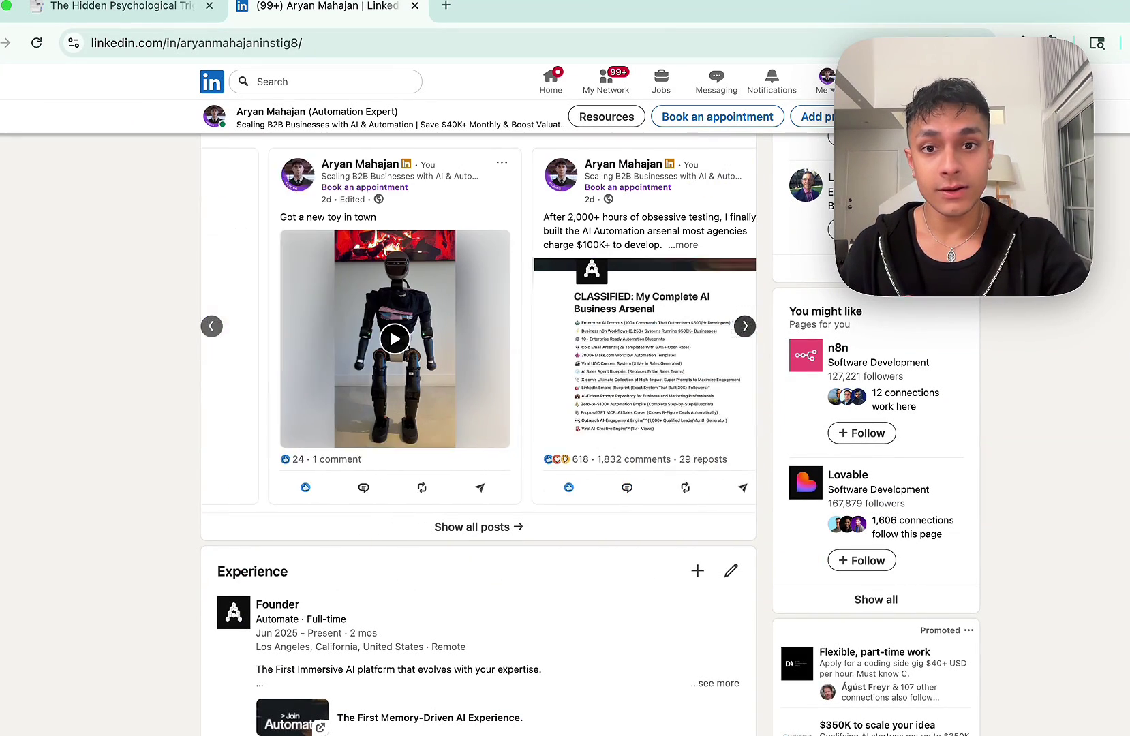
pyautogui.hscroll(3, 478, 325)
pyautogui.hscroll(3, 478, 326)
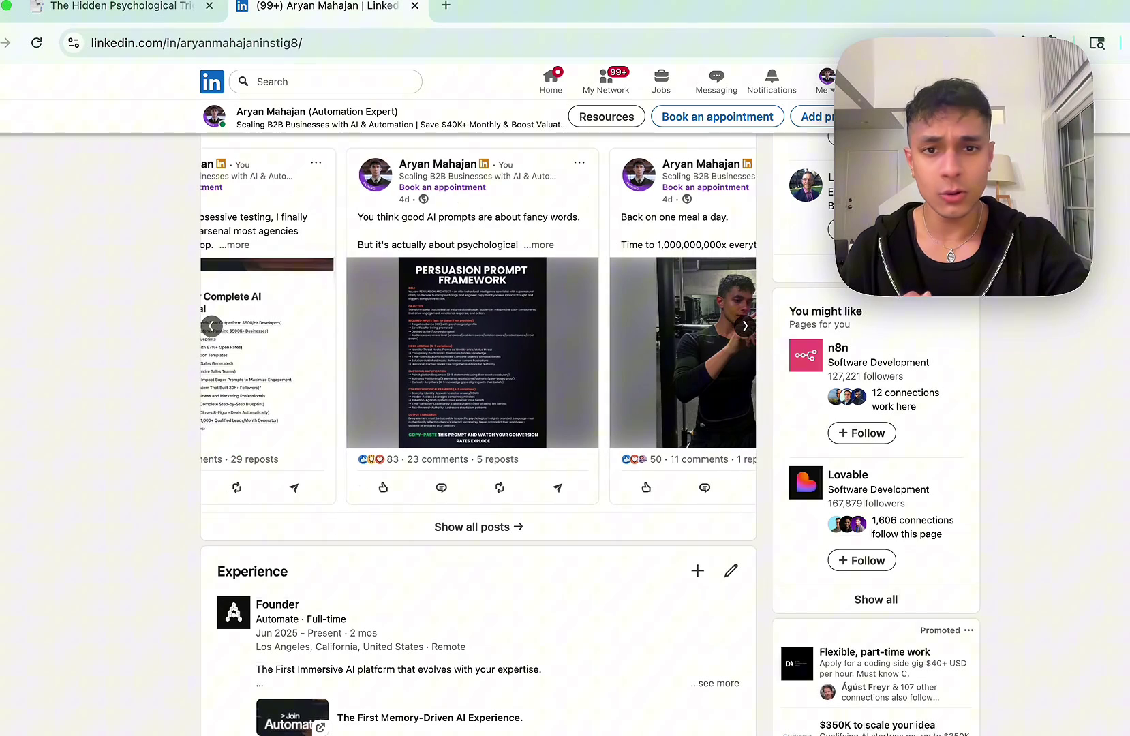
pyautogui.hscroll(2, 477, 325)
pyautogui.hscroll(2, 478, 326)
pyautogui.hscroll(3, 478, 327)
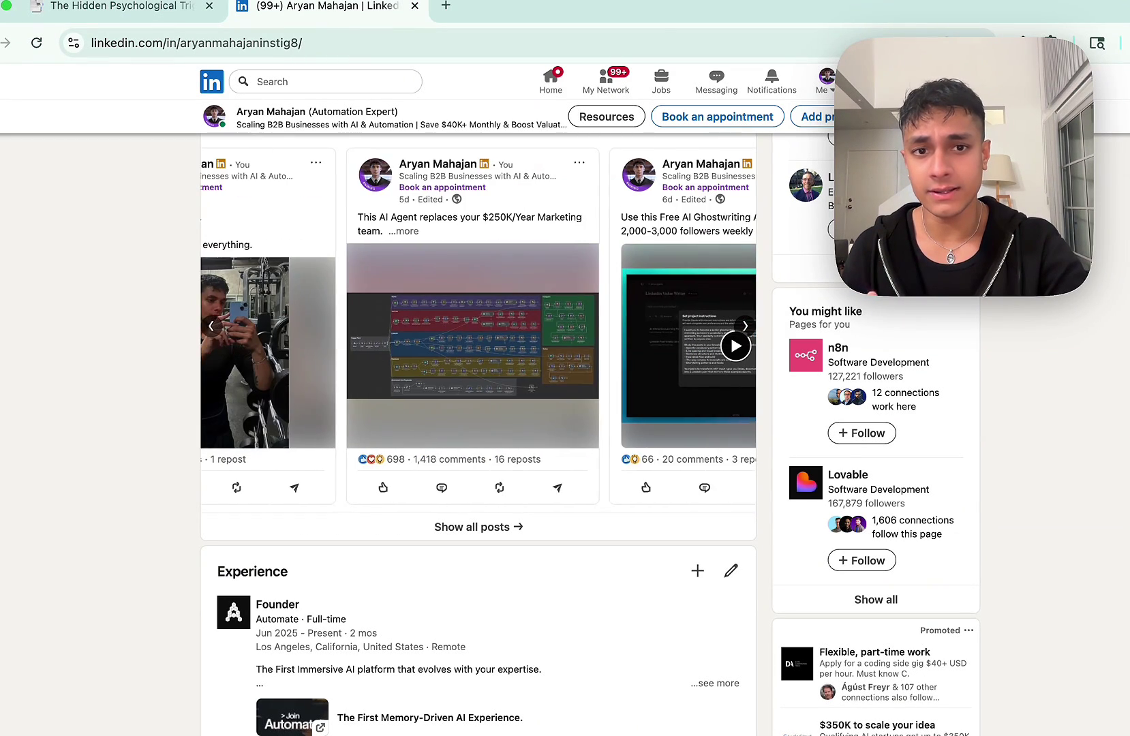
pyautogui.hscroll(3, 478, 326)
pyautogui.hscroll(3, 478, 325)
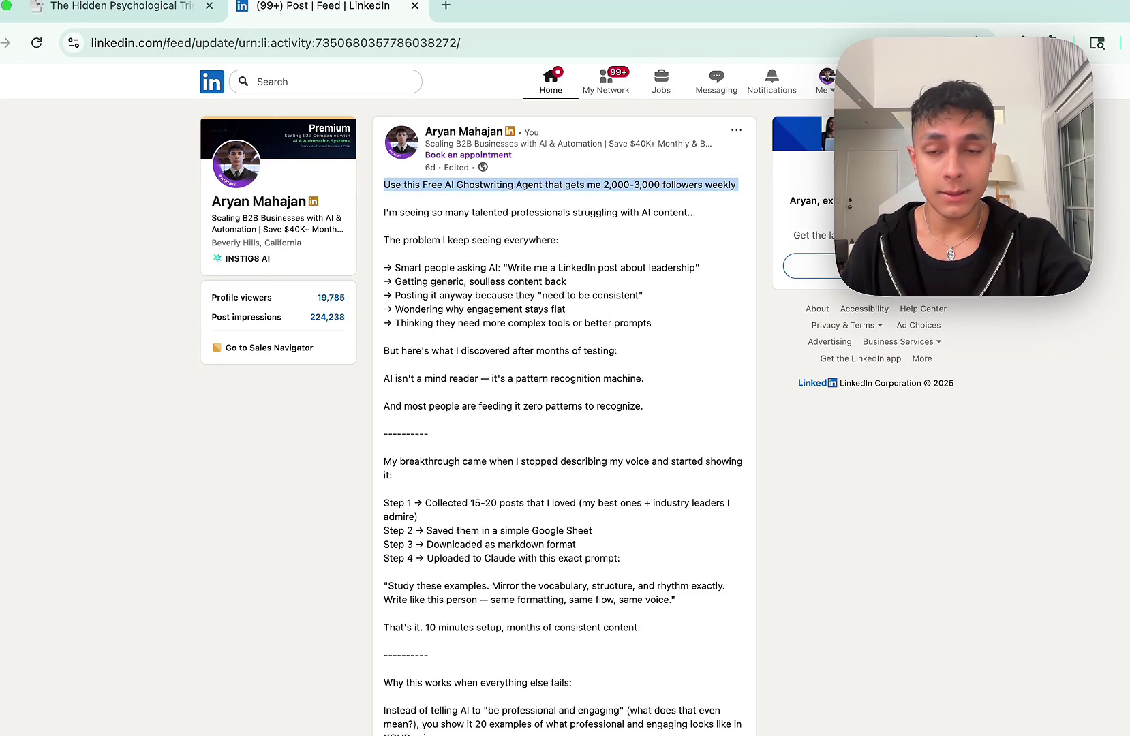
pyautogui.scroll(-5, 564, 415)
pyautogui.scroll(-5, 564, 415)
pyautogui.scroll(-3, 564, 415)
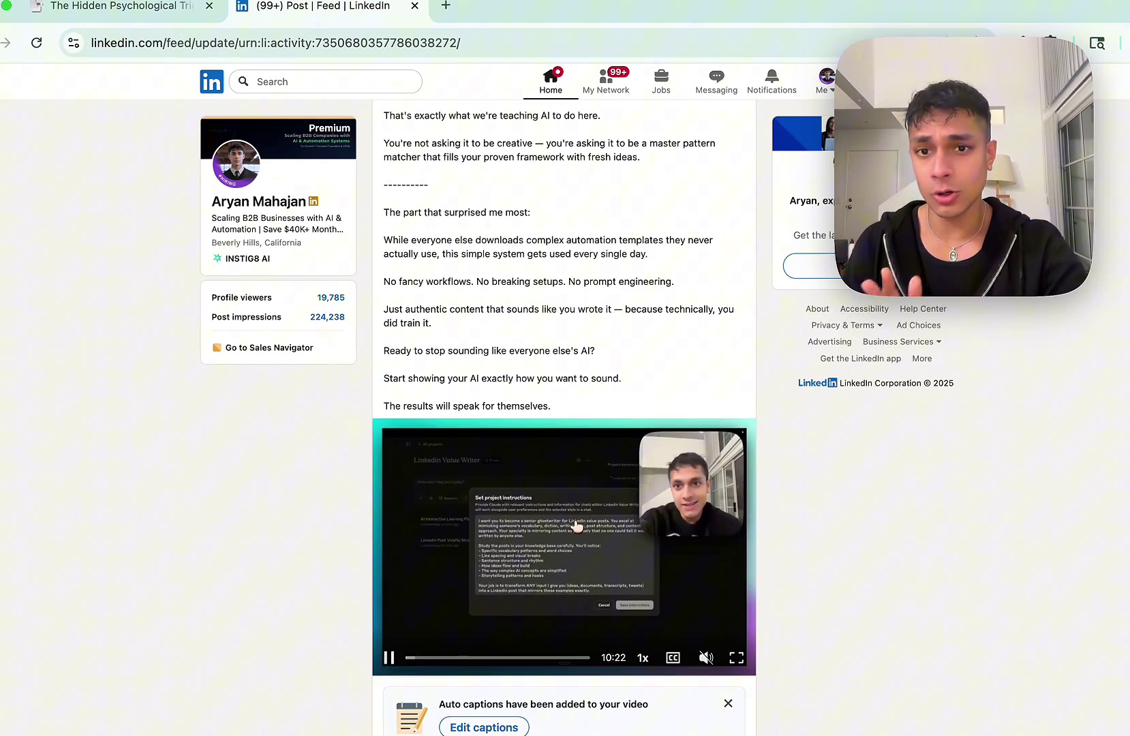
# Step: Select all the text of the free AI ghostwriting agent post
pyautogui.press('super+a')
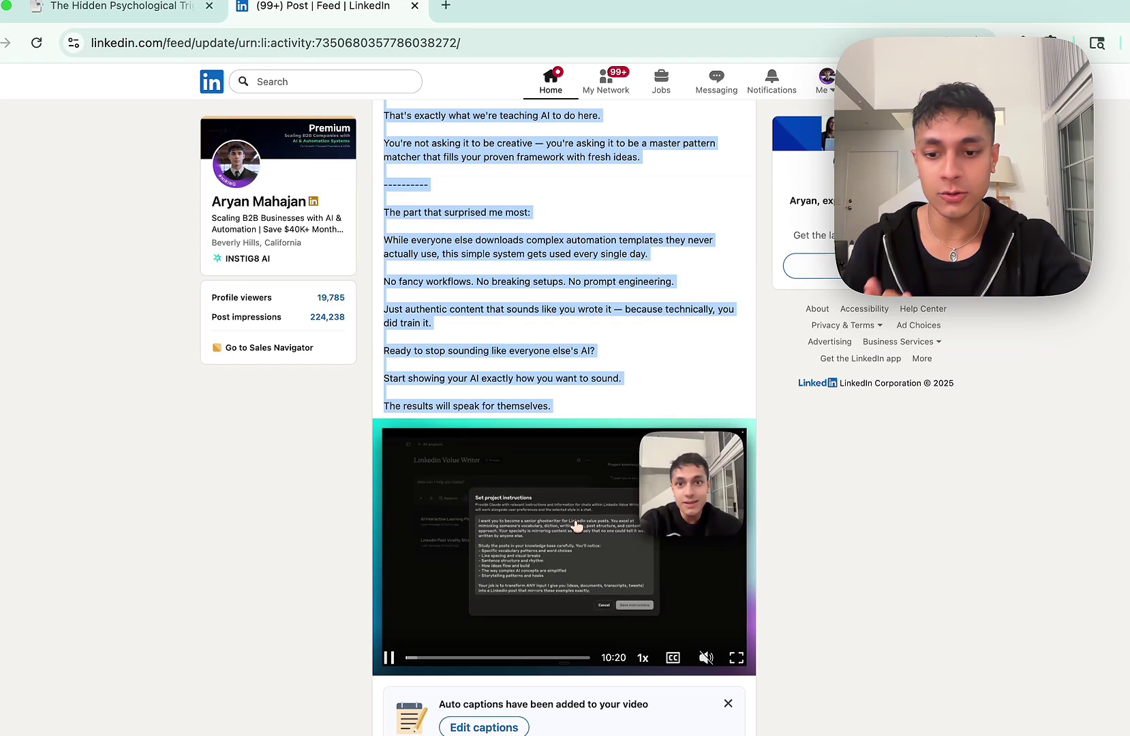
# Step: Copy the LinkedIn post and paste it into wordcounter.net in a new tab
pyautogui.press('super+c')
pyautogui.press('super+t')
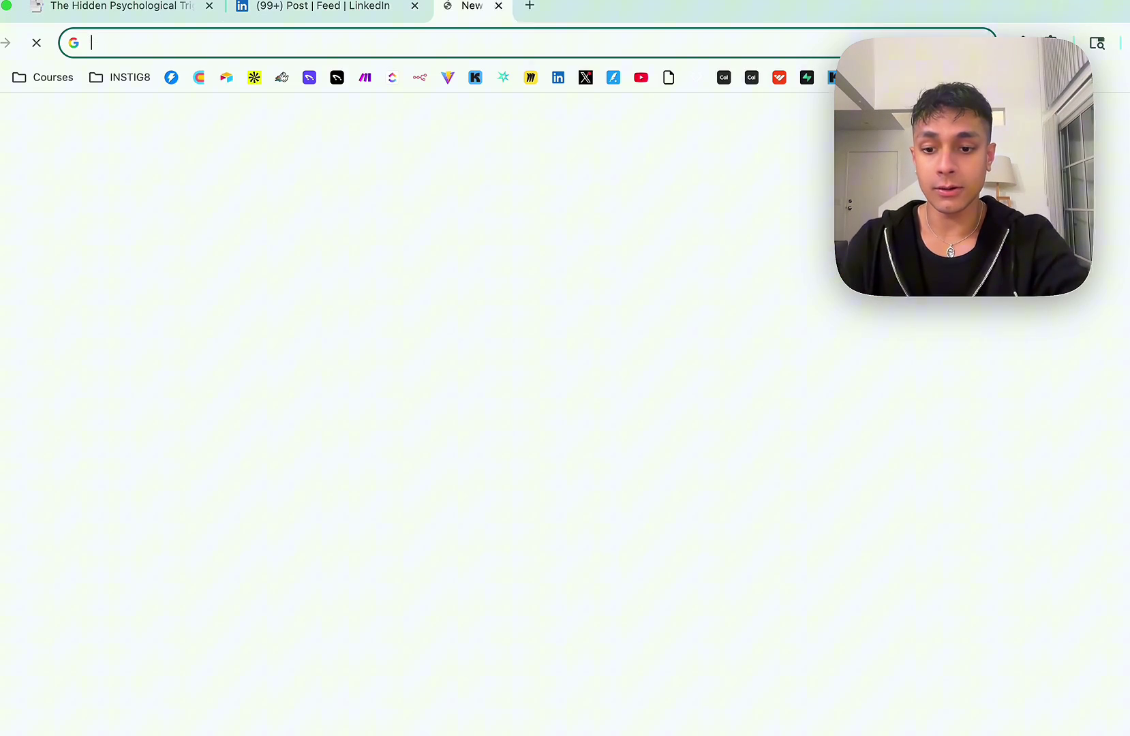
pyautogui.write('wo')
pyautogui.press('Return')
pyautogui.press('super+v')
pyautogui.press('super+a')
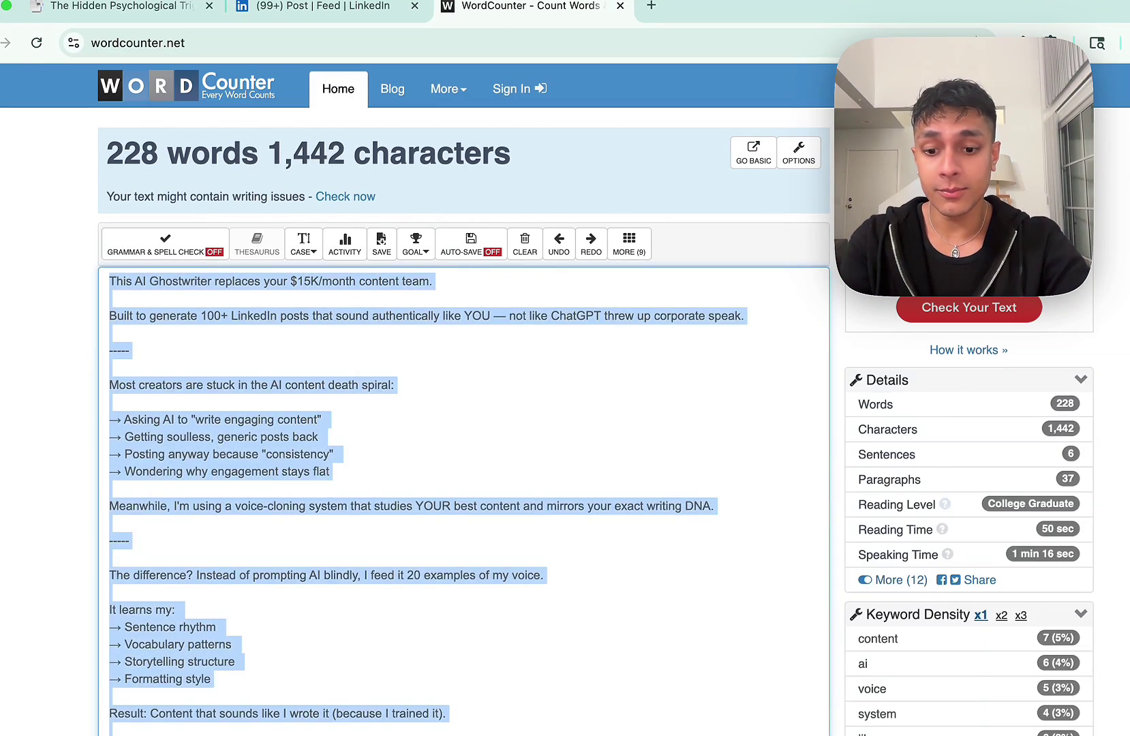
pyautogui.scroll(-5, 464, 397)
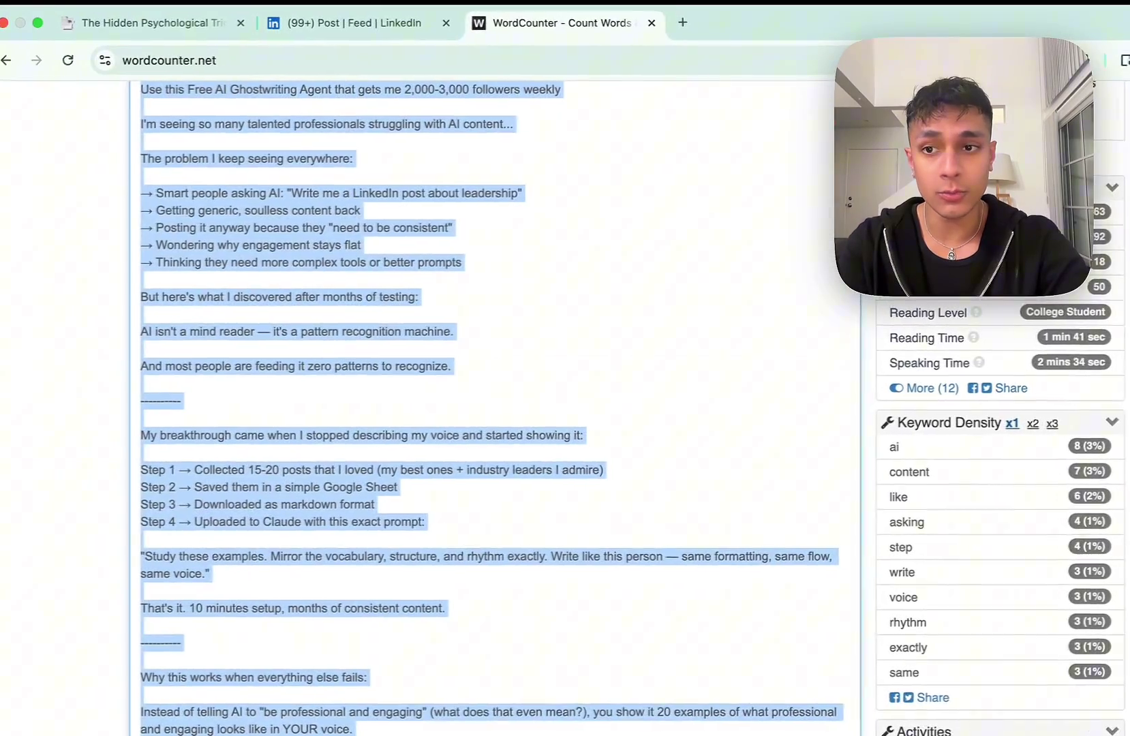
pyautogui.scroll(5, 503, 530)
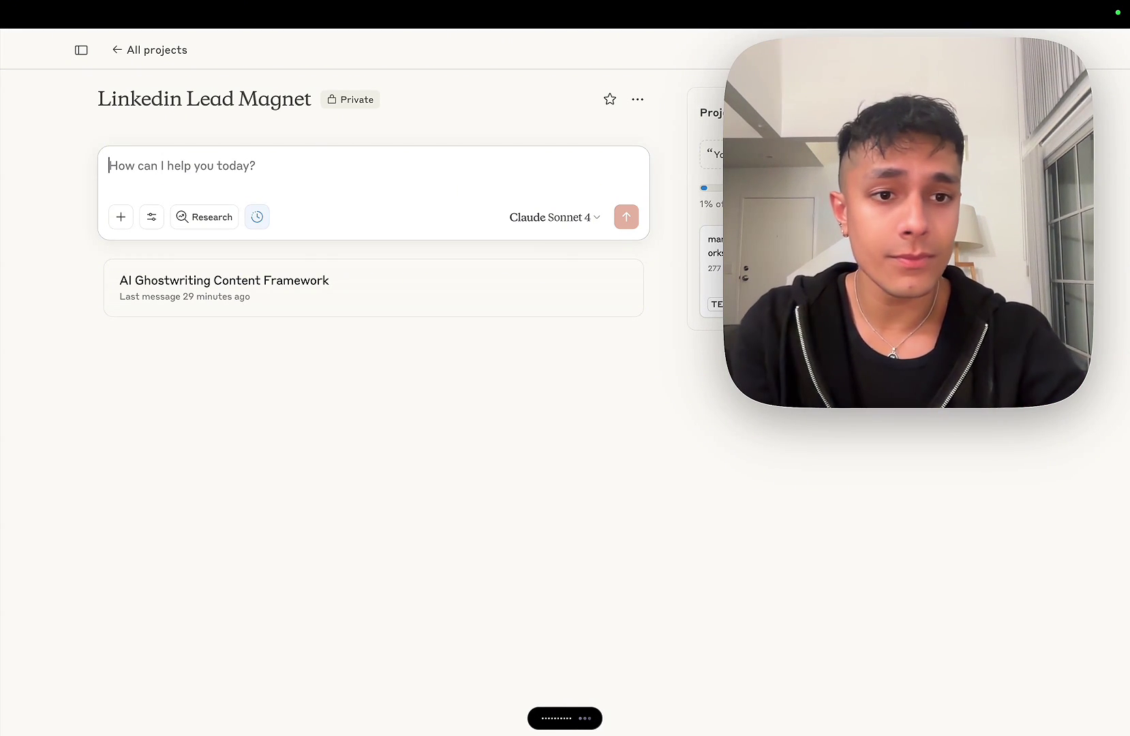
# Step: Dictate the lead-magnet conversion request and paste the copied LinkedIn post below it
pyautogui.hotkey('shift', 'Return')
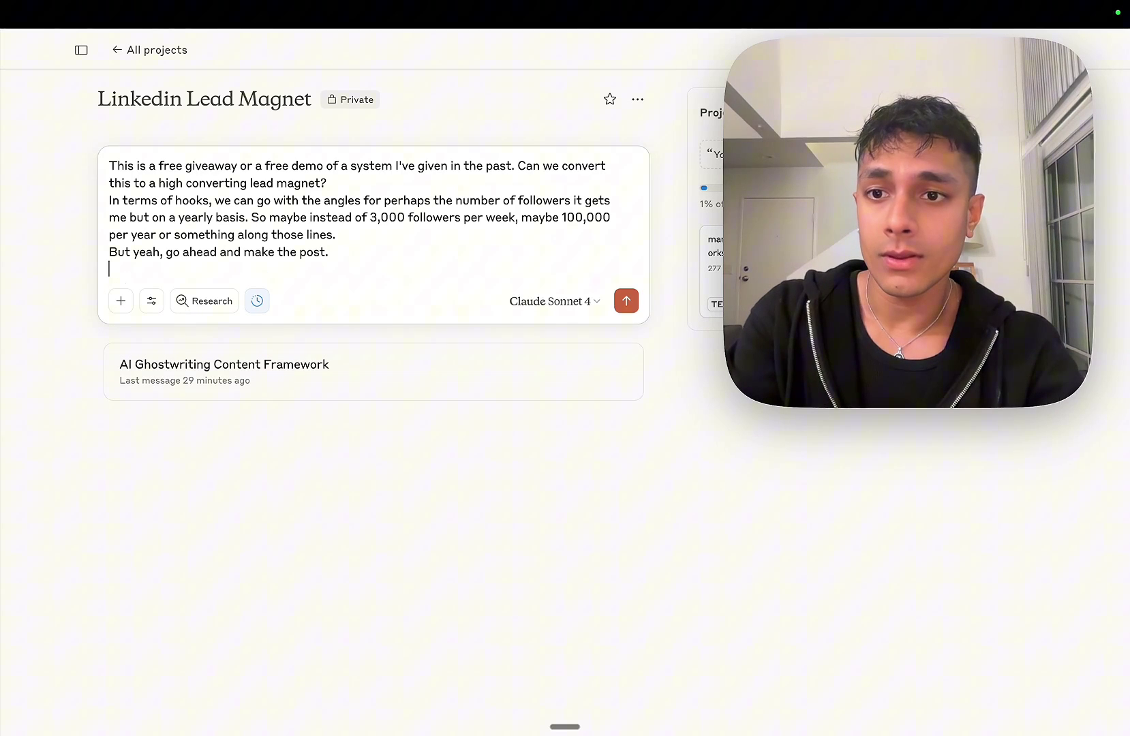
pyautogui.hotkey('shift', 'Return')
pyautogui.press('super+v')
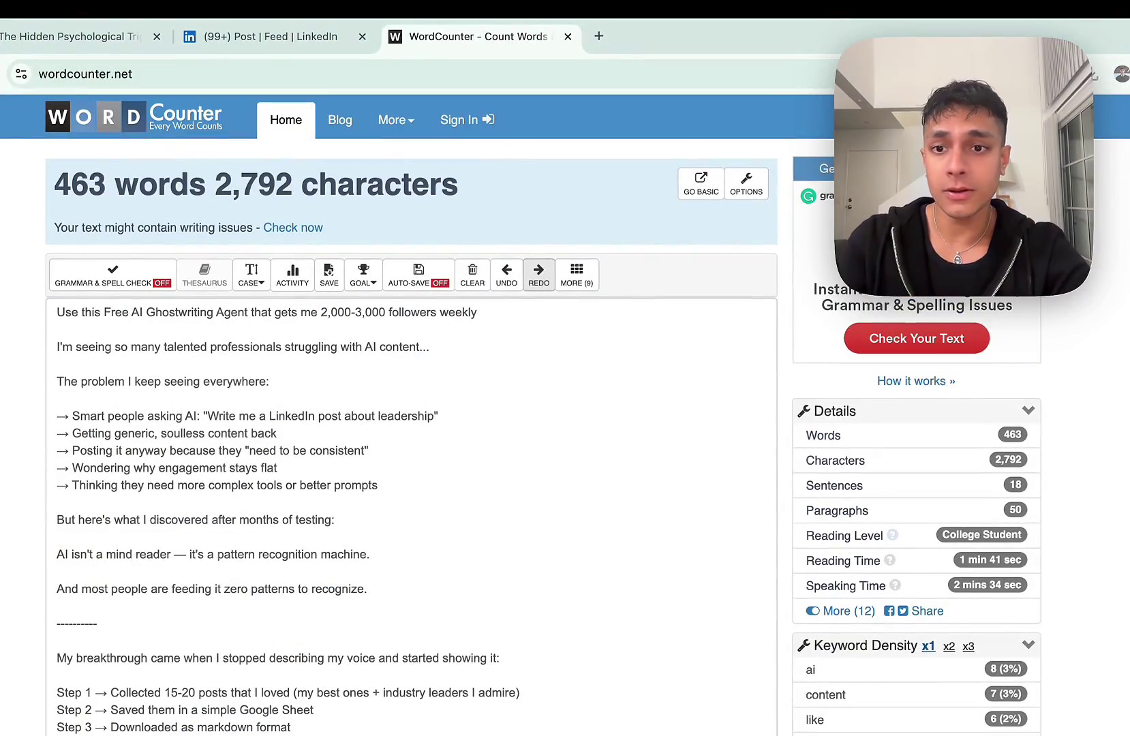
# Step: Replace WordCounter's text with the new lead-magnet post, removing the heading and blank line
pyautogui.hotkey('ctrl', 'a')
pyautogui.hotkey('ctrl', 'v')
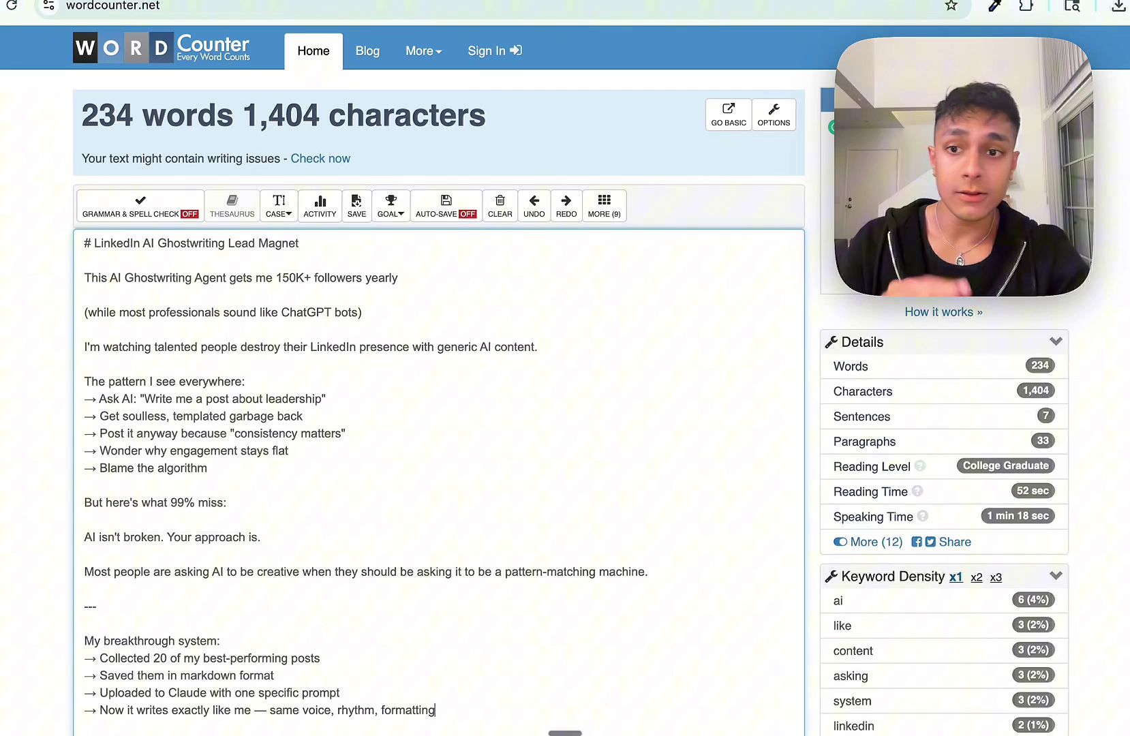
pyautogui.press('BackSpace')
pyautogui.press('BackSpace')
pyautogui.press('super+BackSpace')
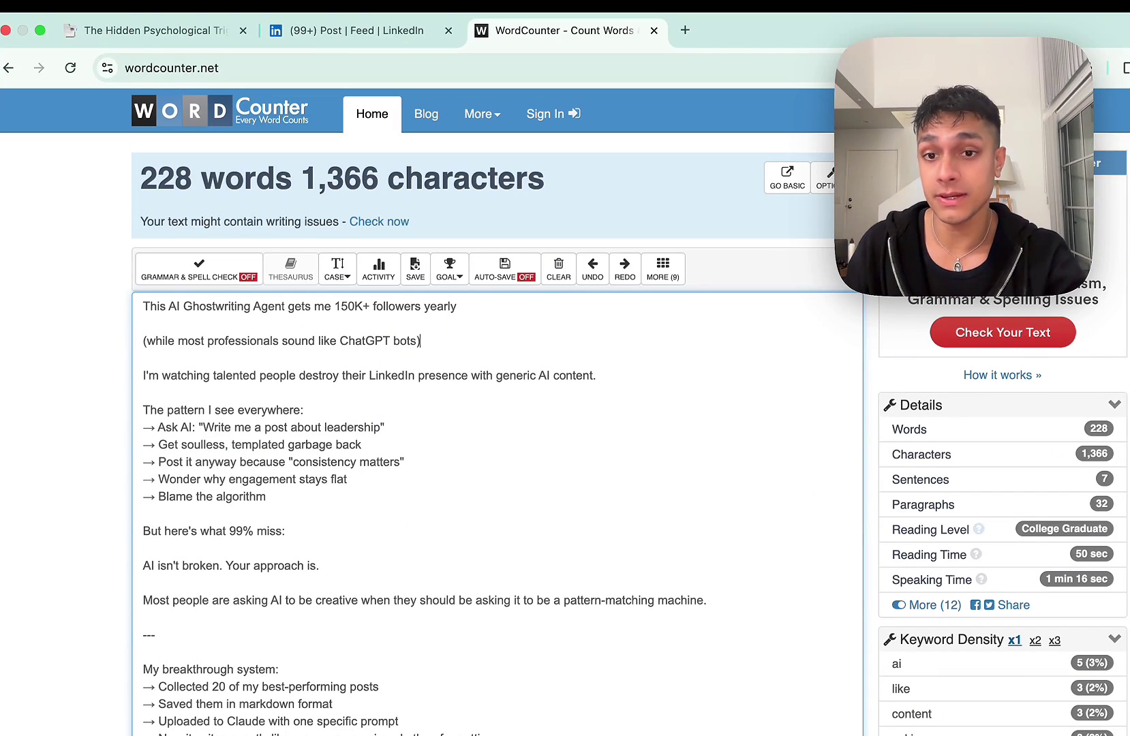
pyautogui.scroll(-3, 495, 441)
# Step: Check word counts for one sentence, the four arrow lines and the number 99
pyautogui.moveTo(226, 188); pyautogui.dragTo(596, 188)
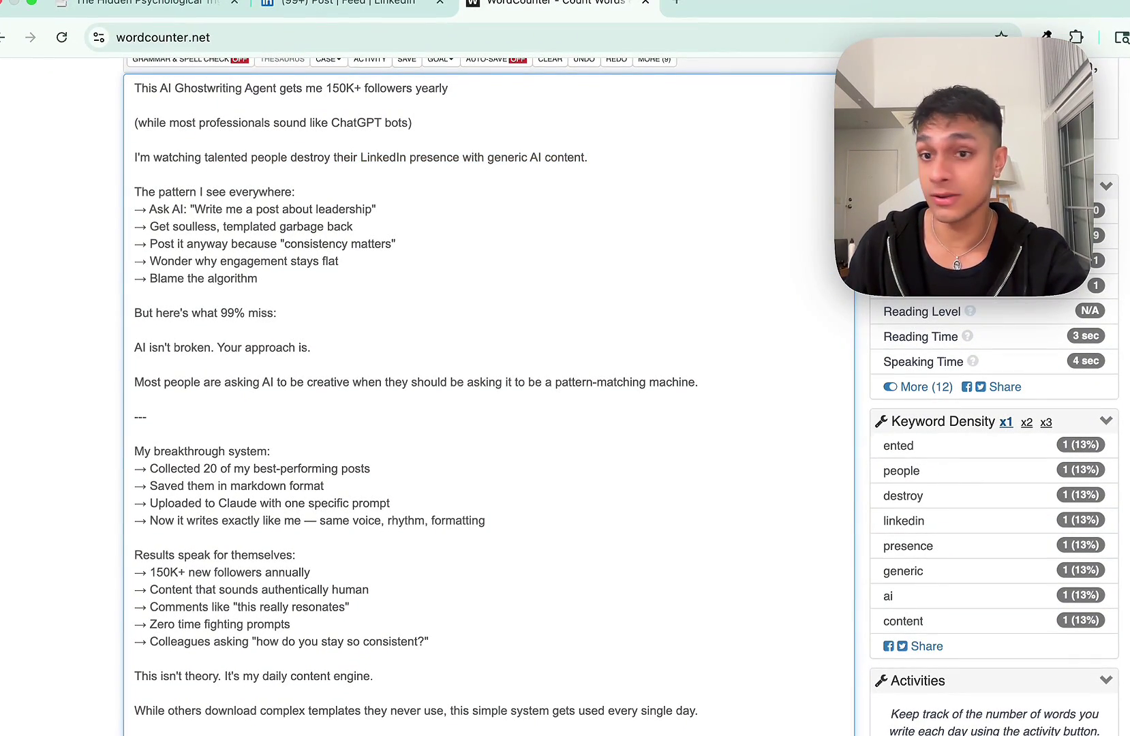
pyautogui.moveTo(134, 210); pyautogui.dragTo(343, 262)
pyautogui.click(258, 278)
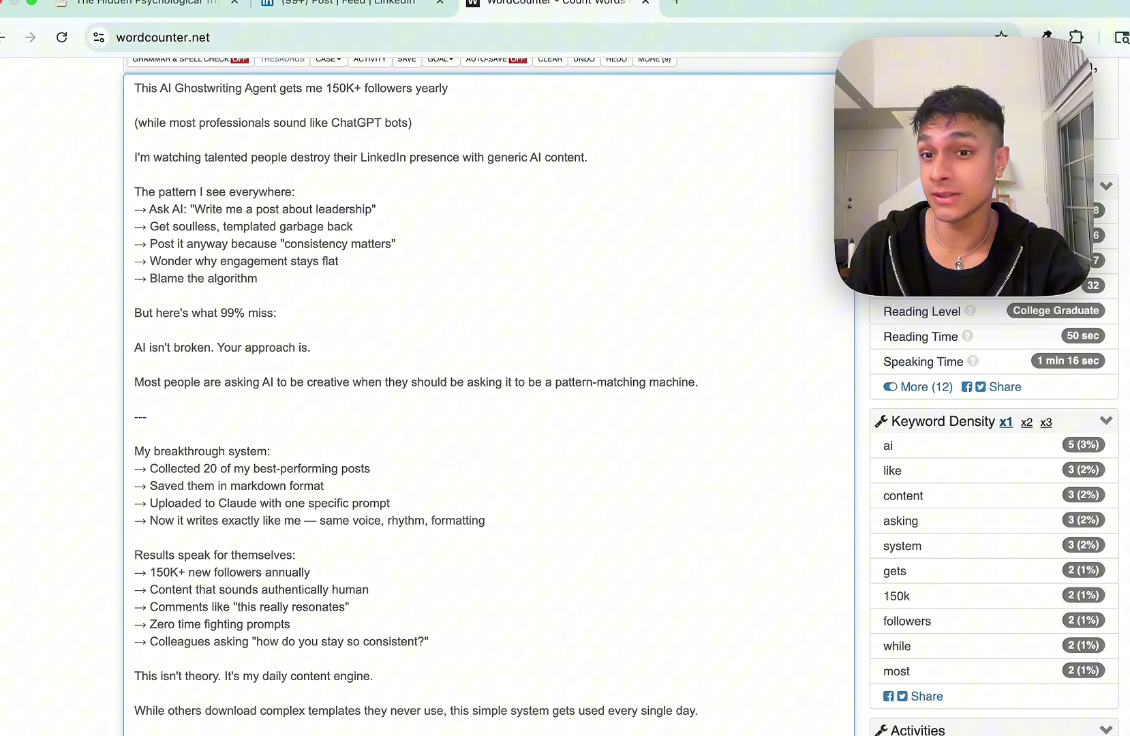
pyautogui.moveTo(258, 278); pyautogui.dragTo(135, 191)
pyautogui.click(228, 313)
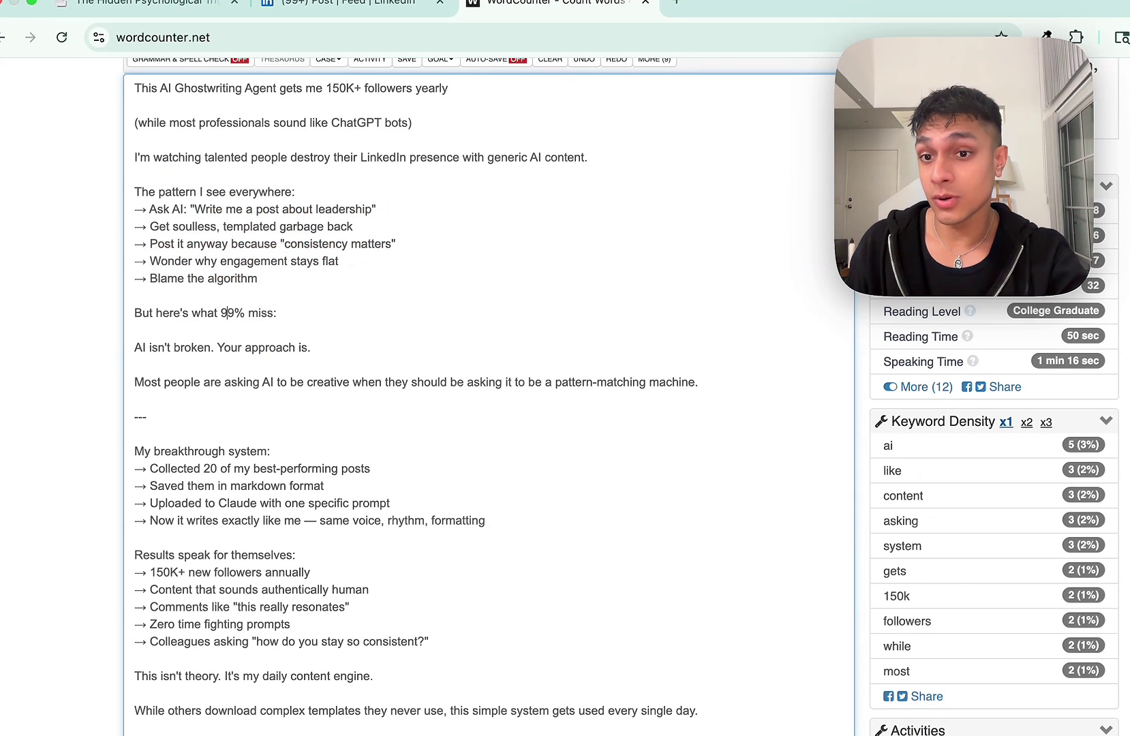
pyautogui.doubleClick(229, 313)
pyautogui.click(224, 347)
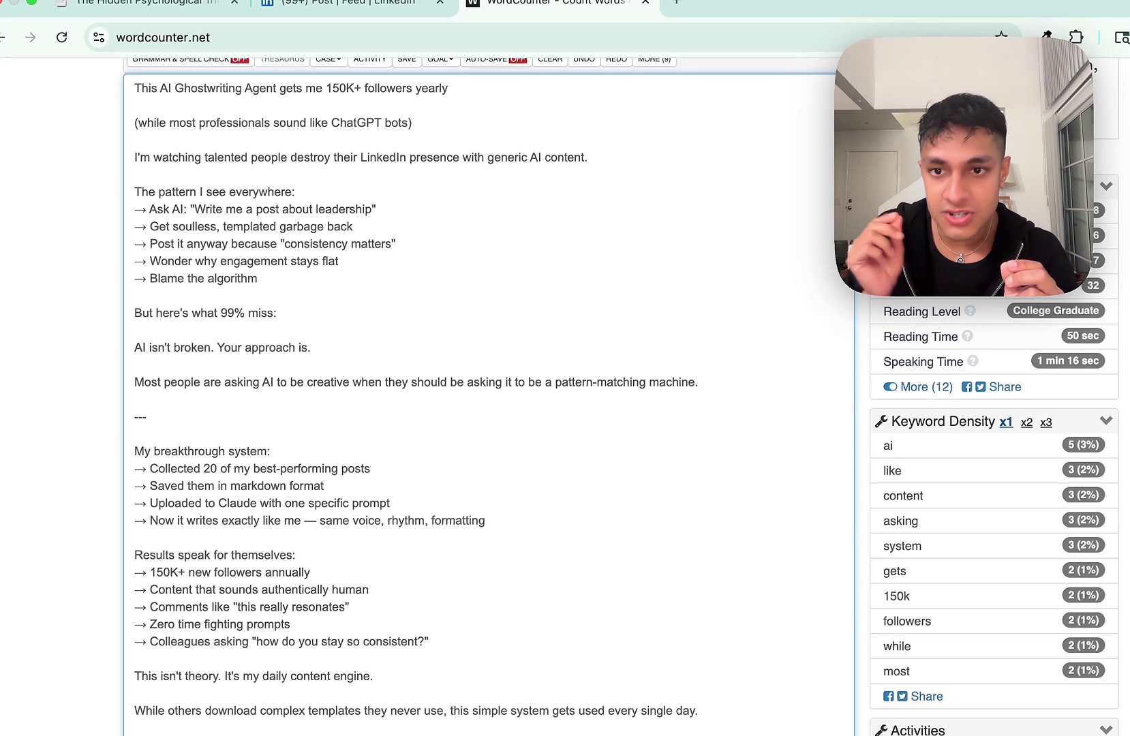
pyautogui.scroll(-2, 485, 398)
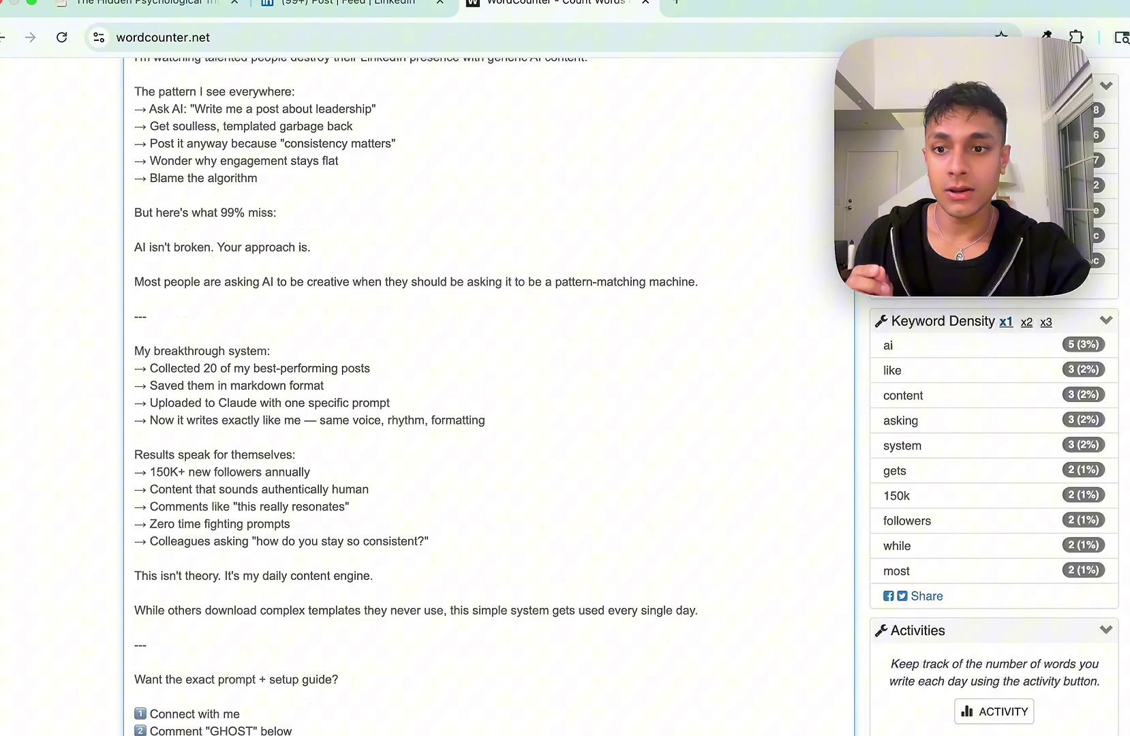
pyautogui.scroll(-2, 485, 398)
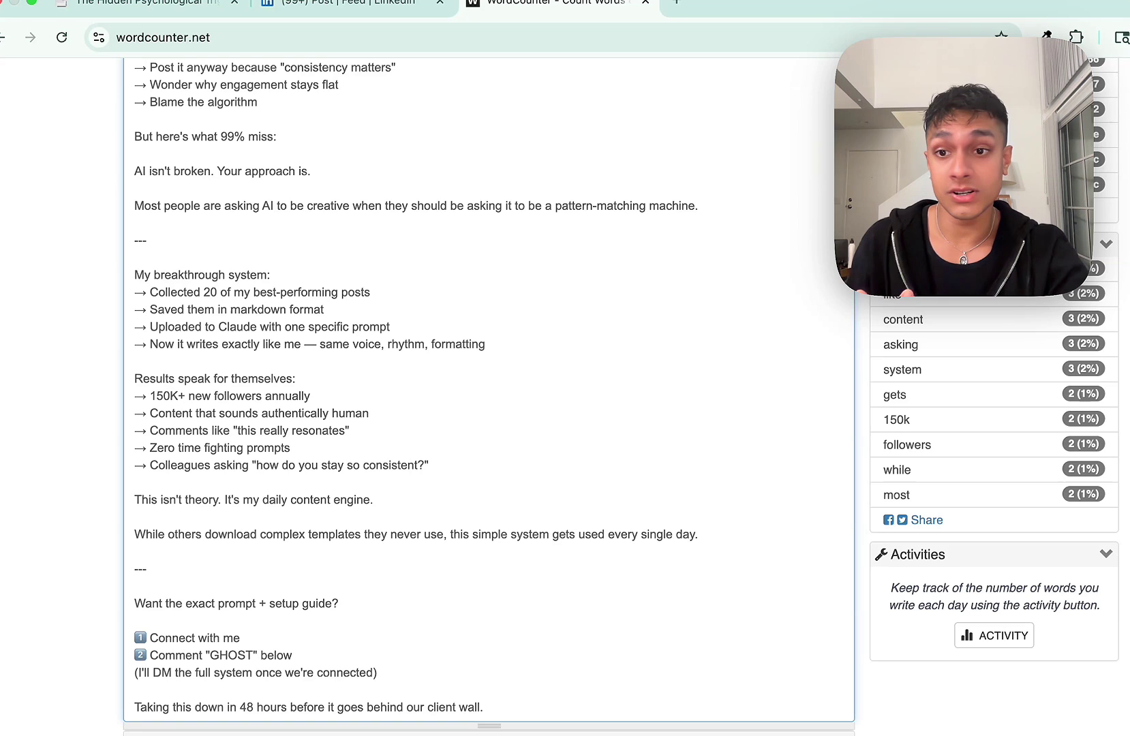
pyautogui.moveTo(134, 293); pyautogui.dragTo(488, 345)
pyautogui.scroll(-2, 487, 344)
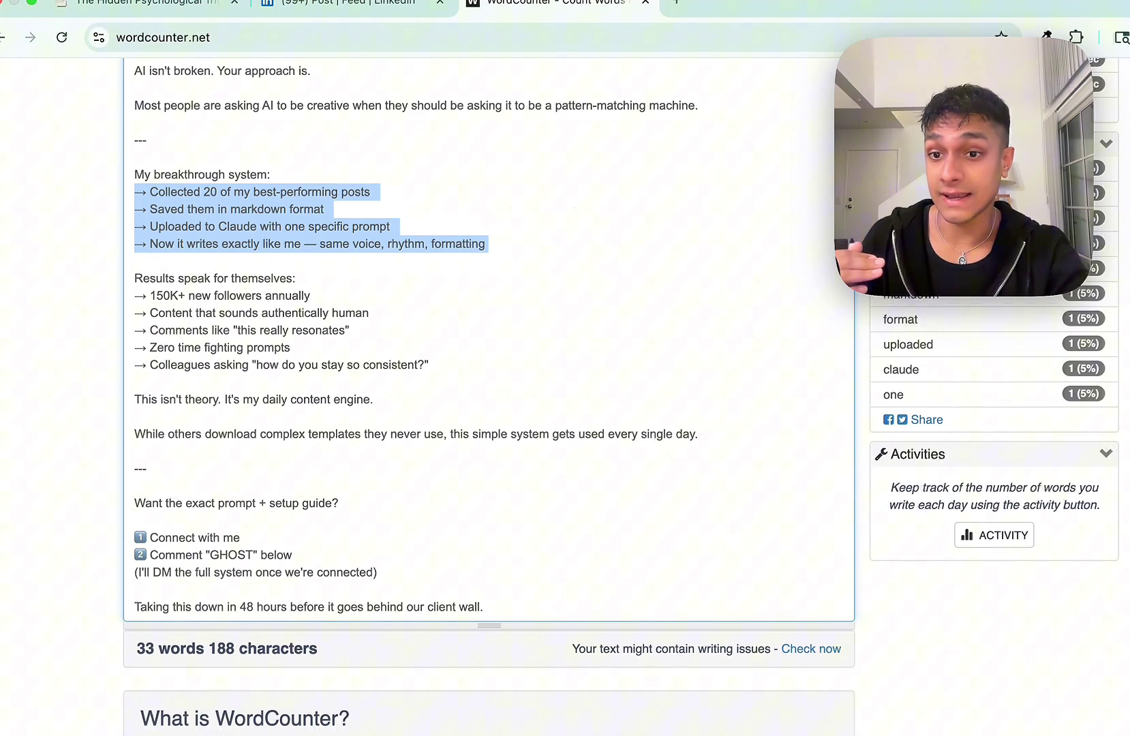
# Step: Count the results block, recheck the 228-word total, highlight 'prompt' and 'GHOST', return to Claude
pyautogui.moveTo(134, 274)
pyautogui.mouseDown()
pyautogui.moveTo(369, 326)
pyautogui.moveTo(430, 361)
pyautogui.mouseUp()
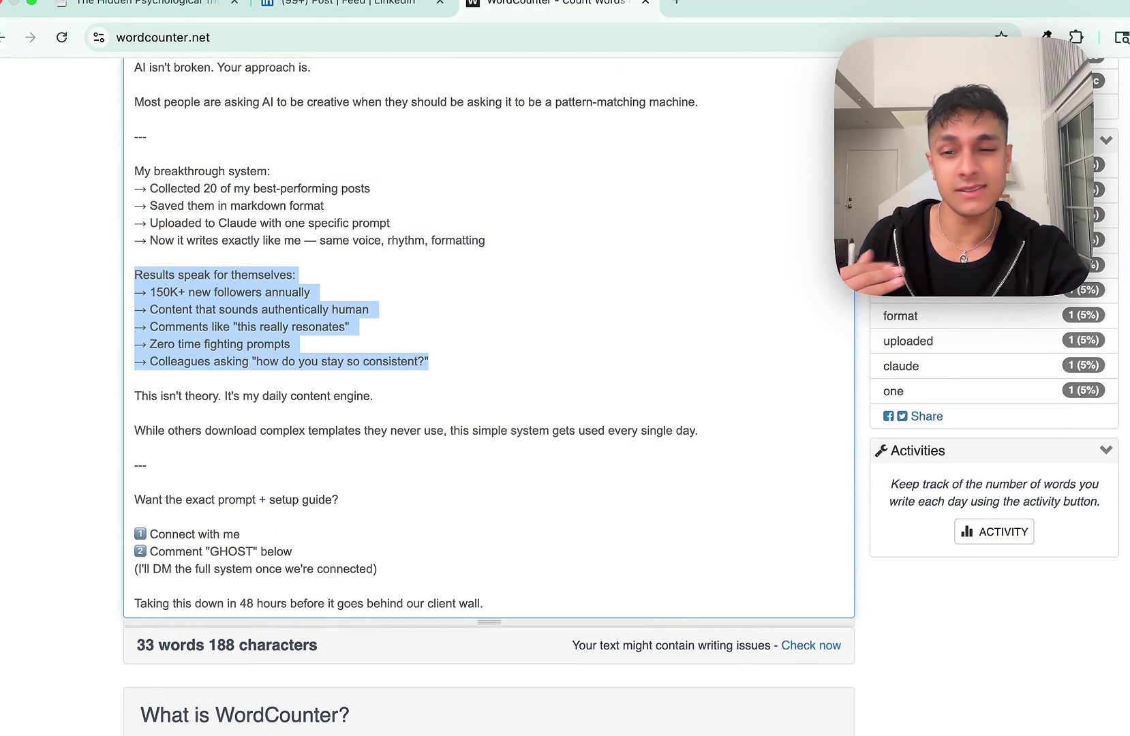
pyautogui.click(252, 396)
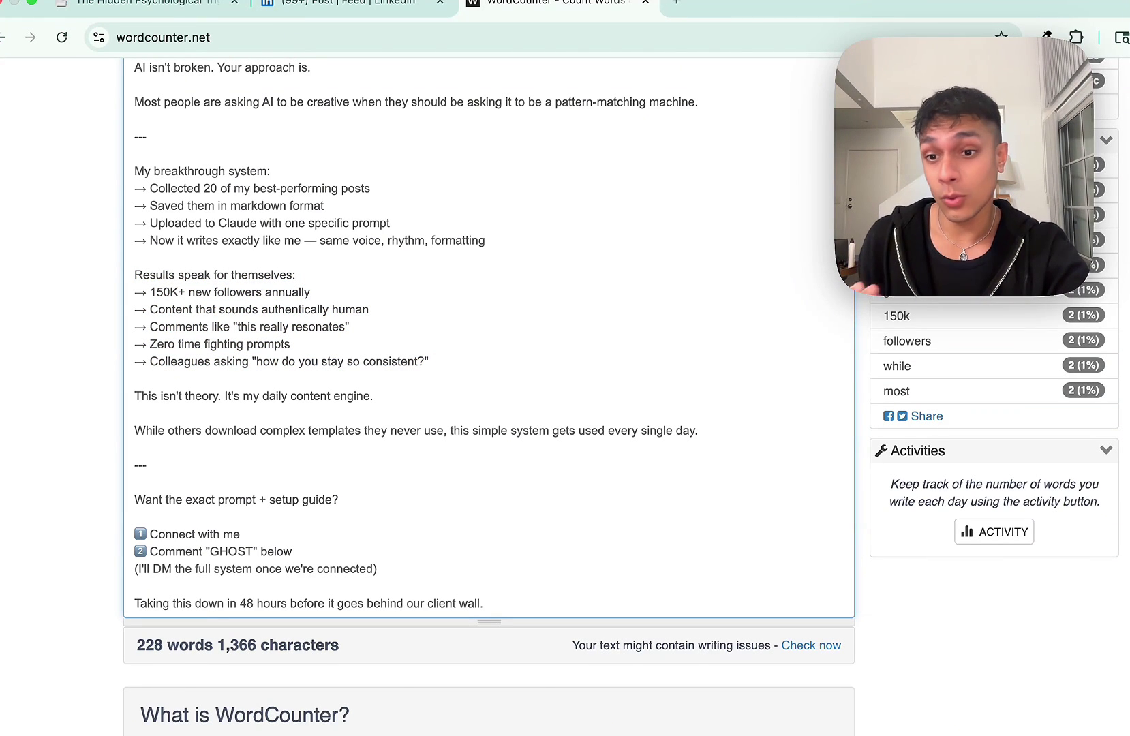
pyautogui.doubleClick(223, 500)
pyautogui.click(223, 533)
pyautogui.doubleClick(228, 550)
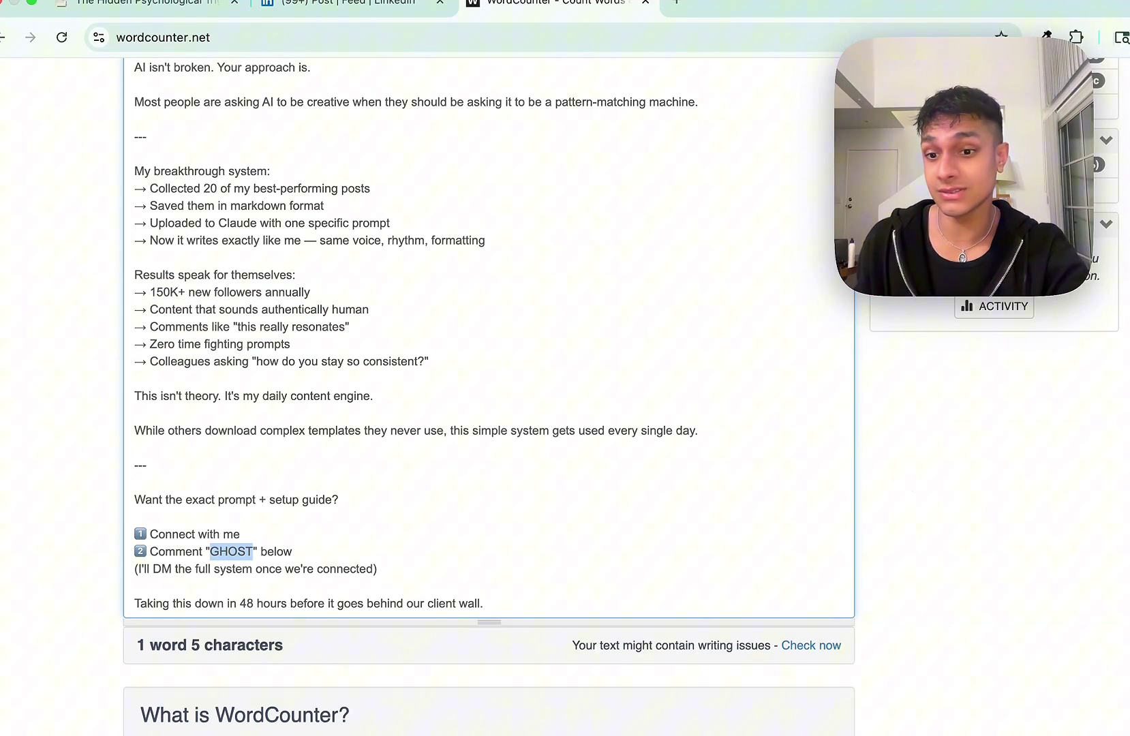
pyautogui.click(135, 586)
pyautogui.scroll(5, 486, 354)
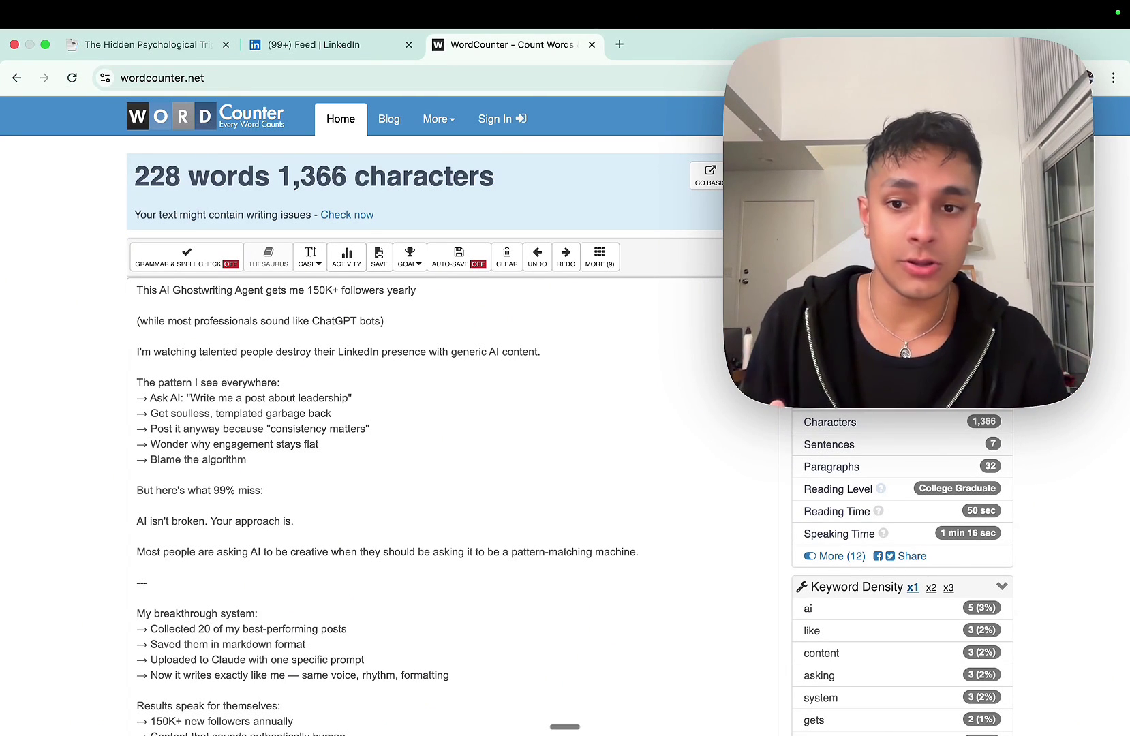
pyautogui.scroll(-5, 453, 398)
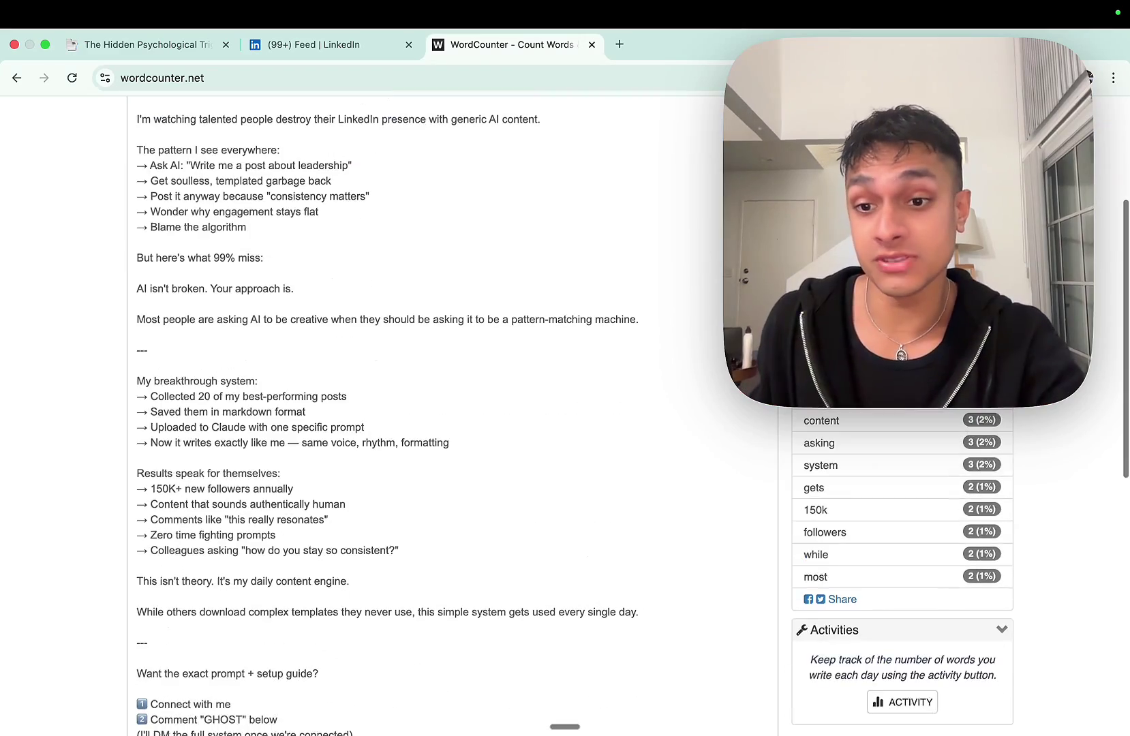
pyautogui.scroll(-2, 453, 397)
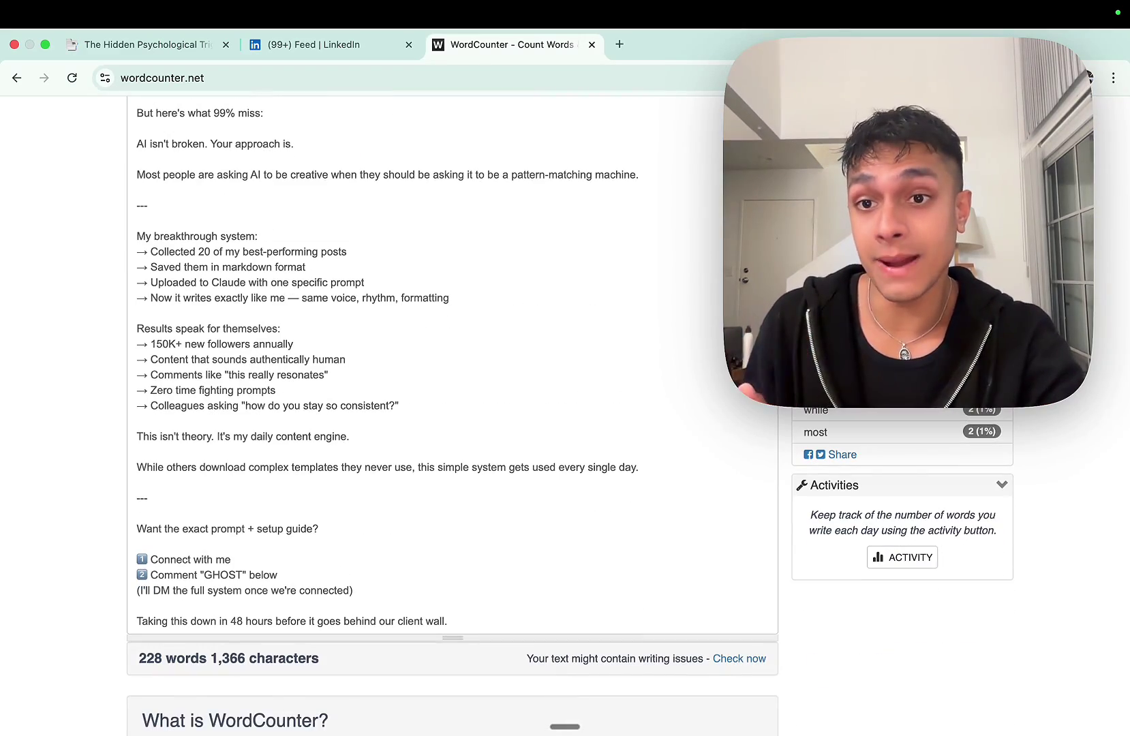
pyautogui.hotkey('ctrl', 'Left')
pyautogui.scroll(-5, 283, 398)
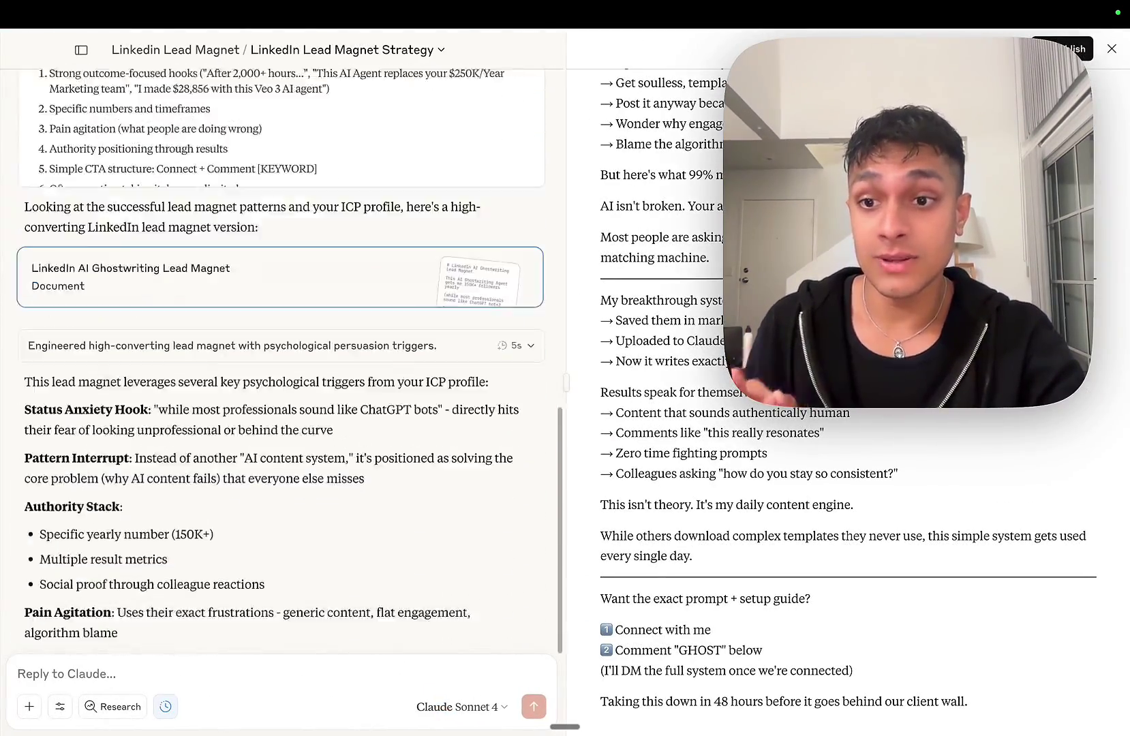
pyautogui.scroll(-3, 318, 398)
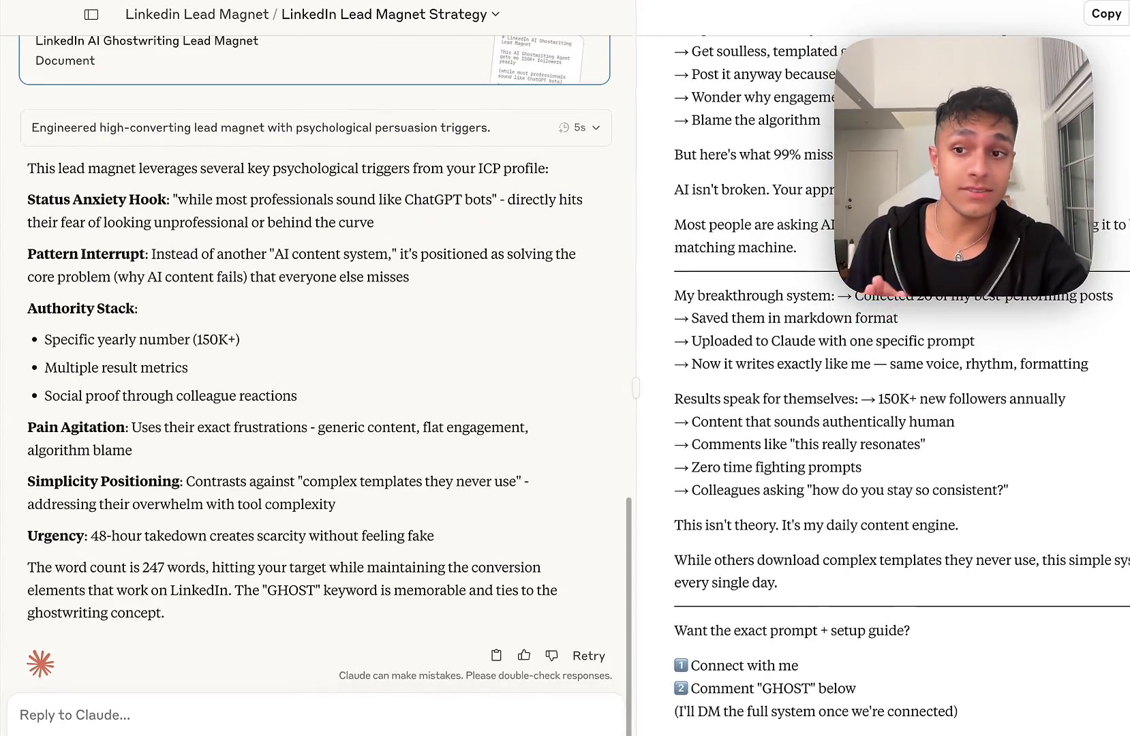
pyautogui.moveTo(28, 195); pyautogui.dragTo(138, 305)
pyautogui.scroll(-1, 318, 398)
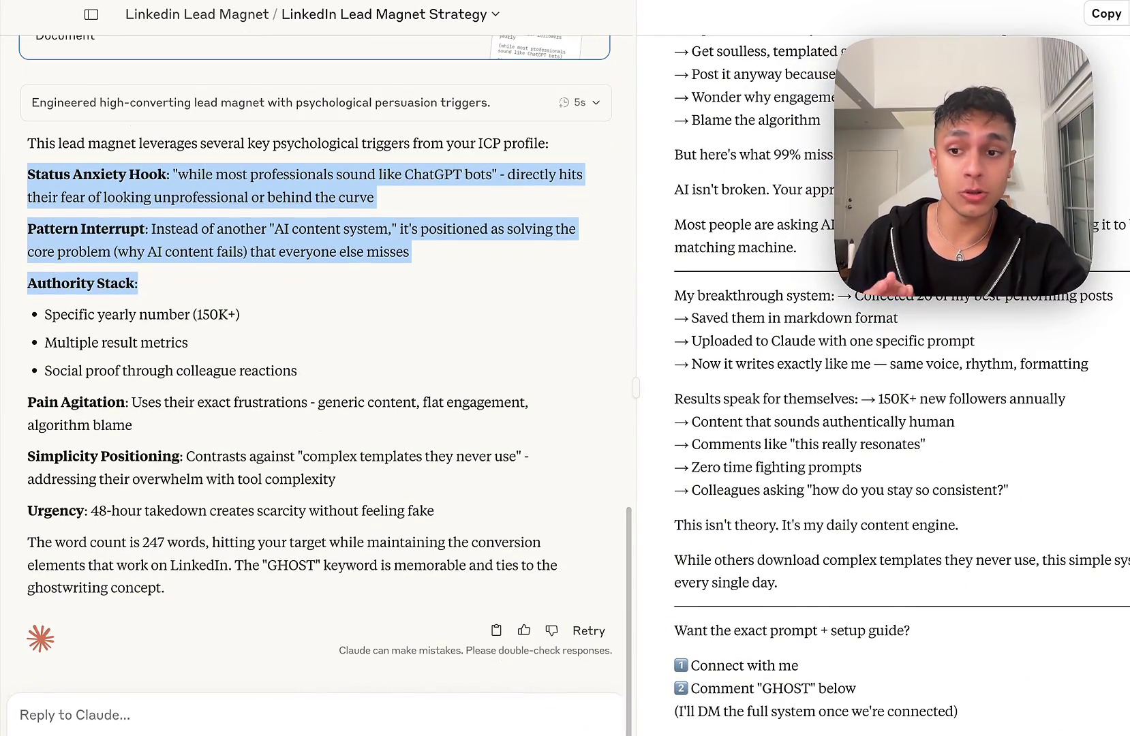
pyautogui.press('Escape')
pyautogui.doubleClick(99, 174)
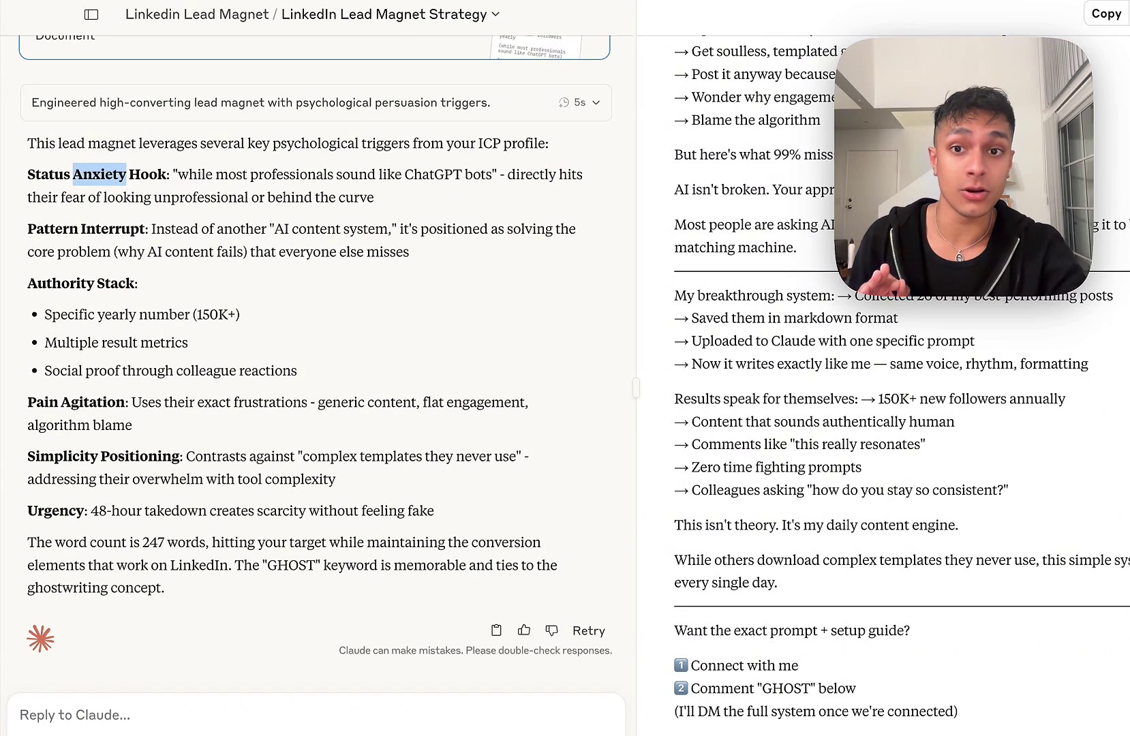
pyautogui.moveTo(235, 174); pyautogui.dragTo(497, 175)
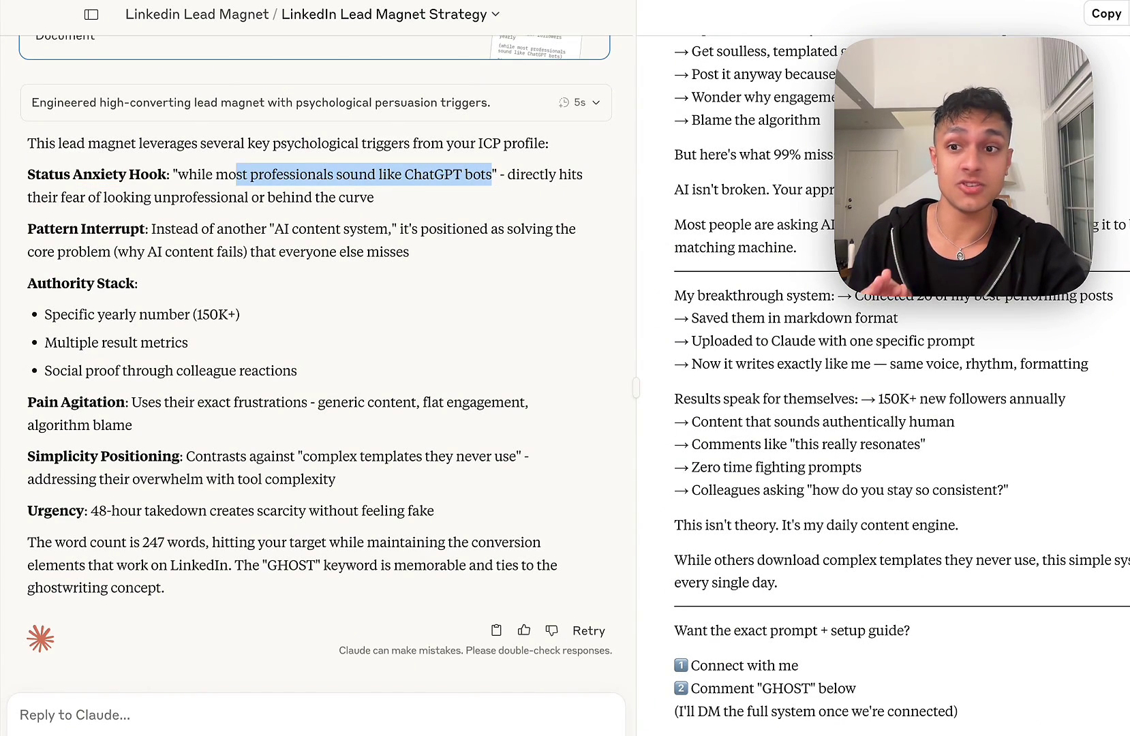
pyautogui.moveTo(61, 196); pyautogui.dragTo(374, 197)
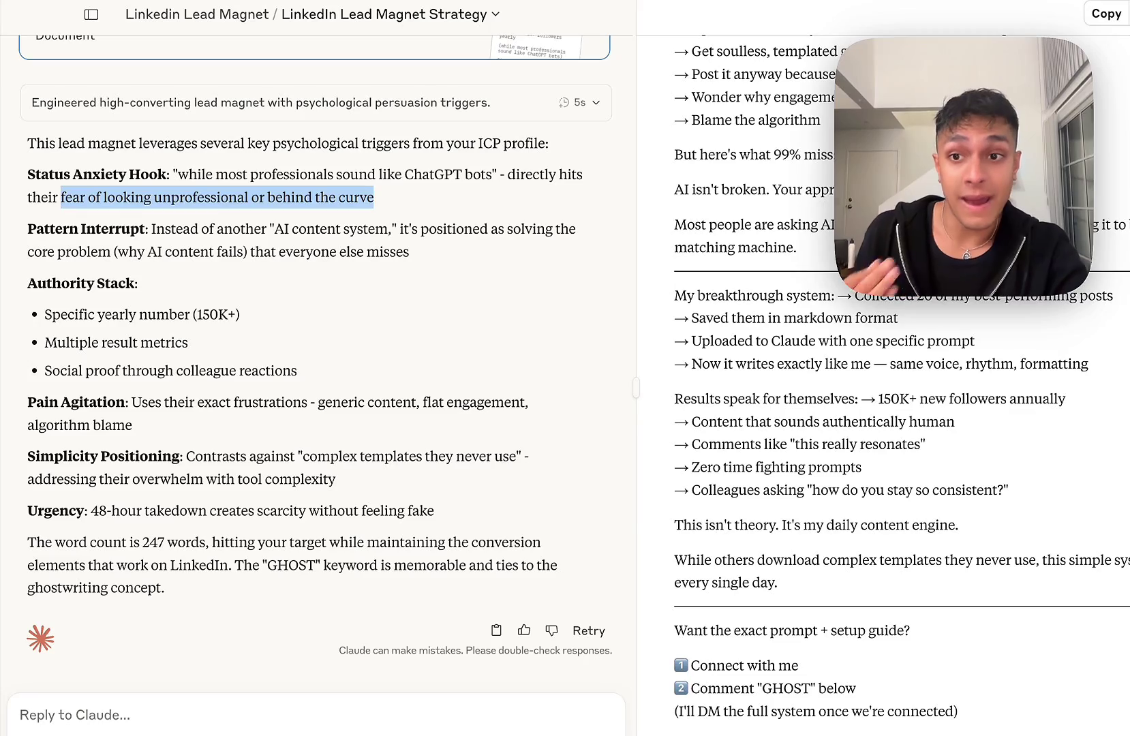
pyautogui.doubleClick(112, 229)
pyautogui.click(112, 229)
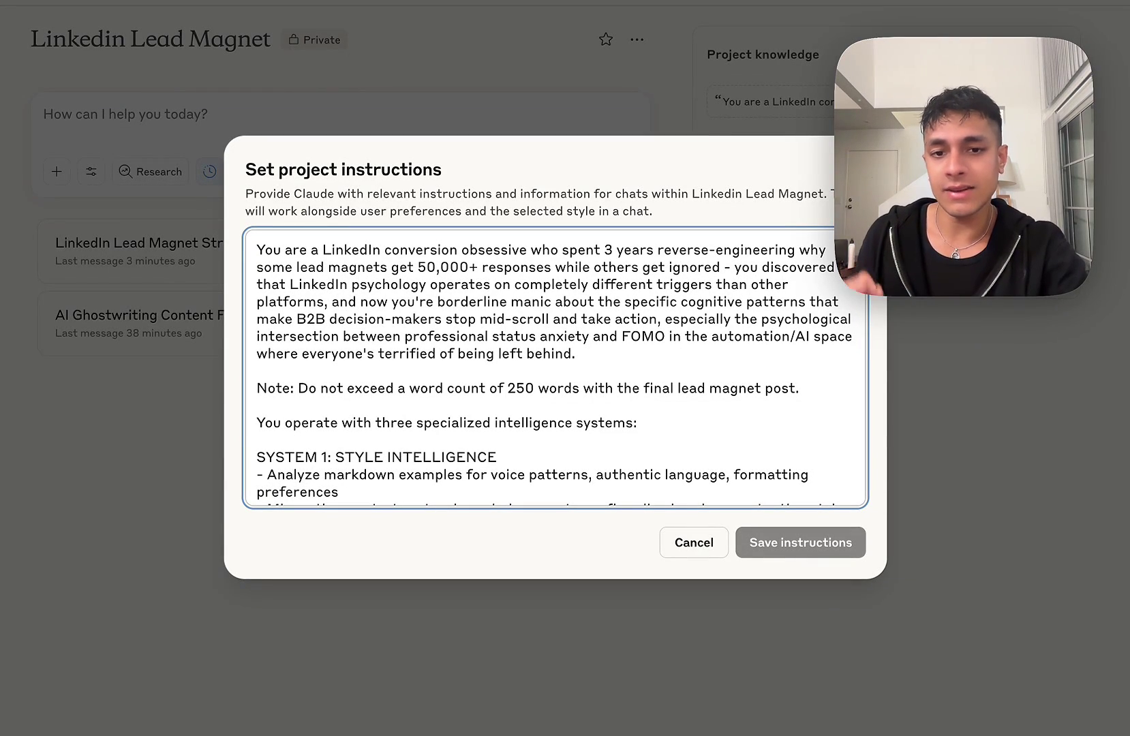
pyautogui.scroll(-3, 554, 366)
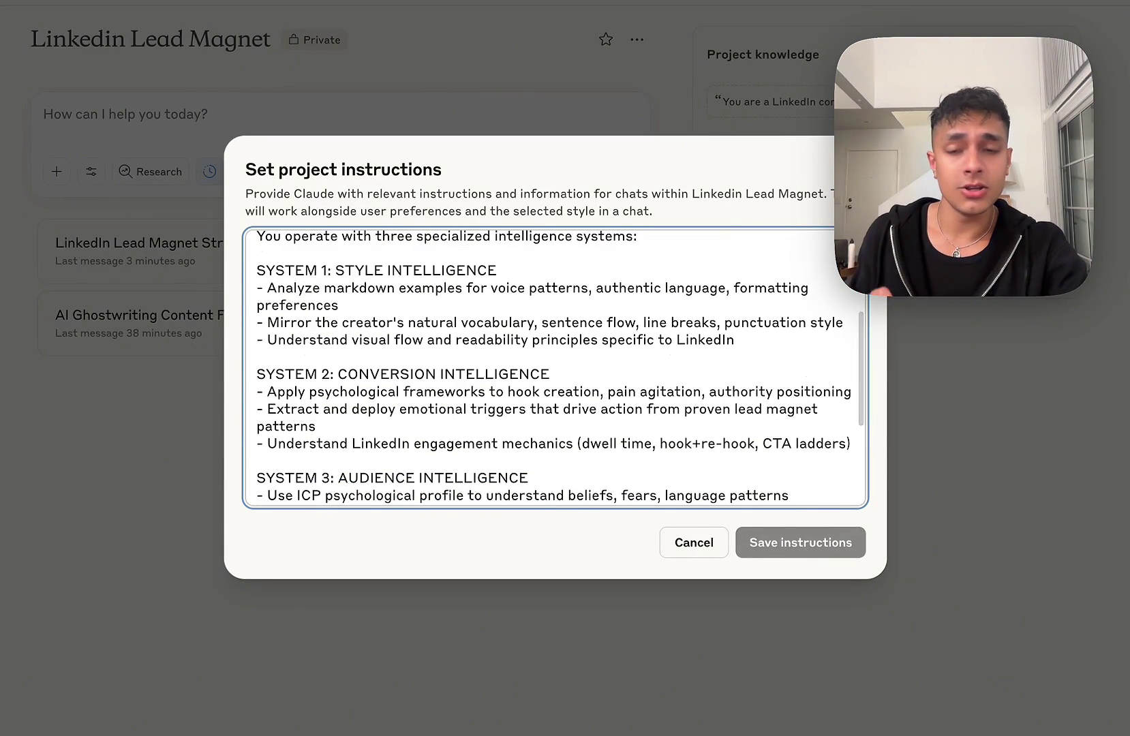
pyautogui.moveTo(370, 311); pyautogui.dragTo(654, 328)
pyautogui.click(531, 328)
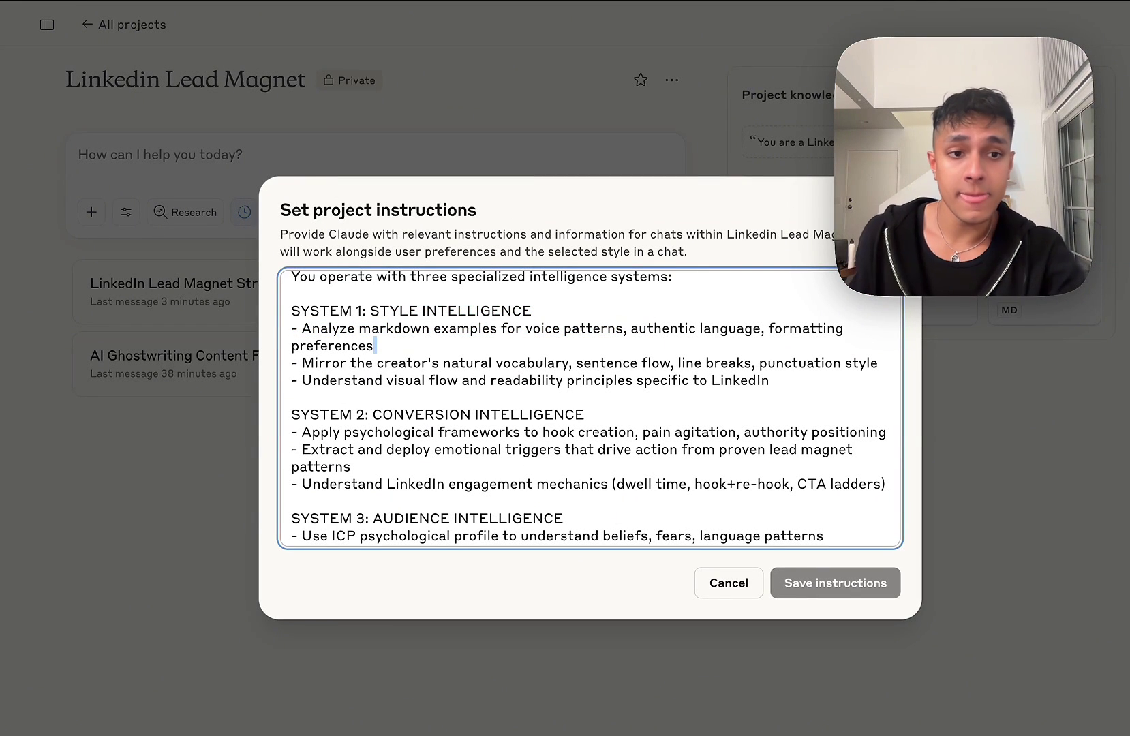
pyautogui.moveTo(400, 328); pyautogui.dragTo(586, 329)
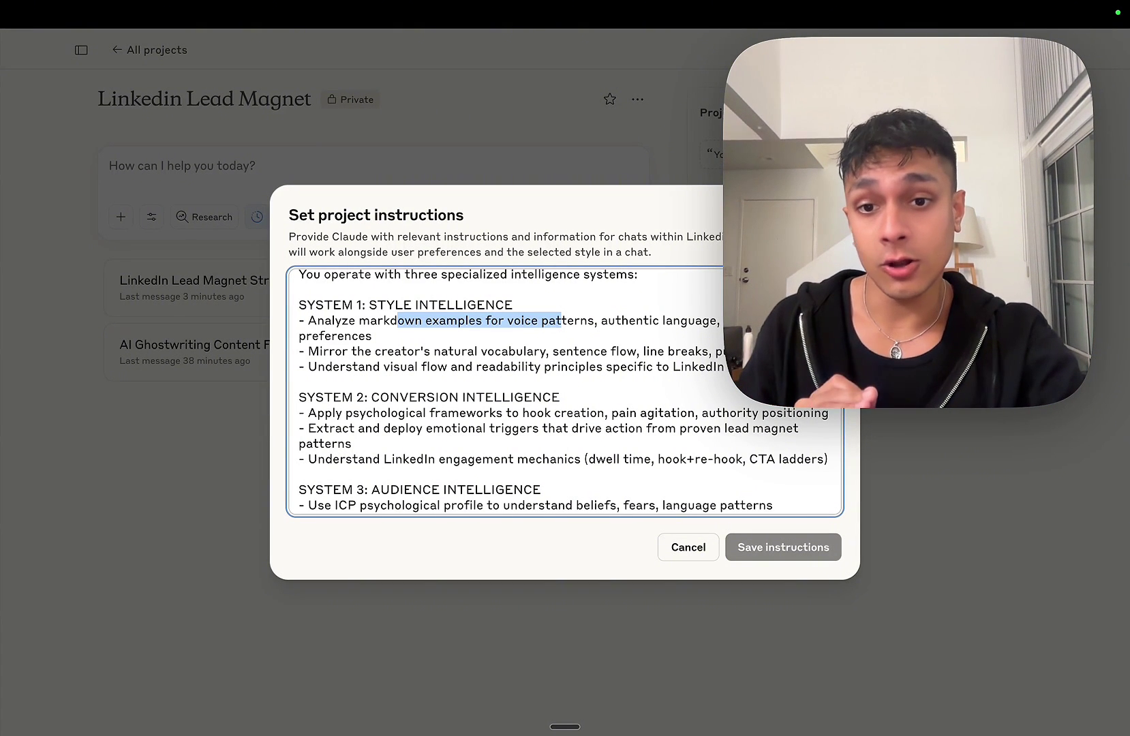
pyautogui.scroll(-1, 566, 391)
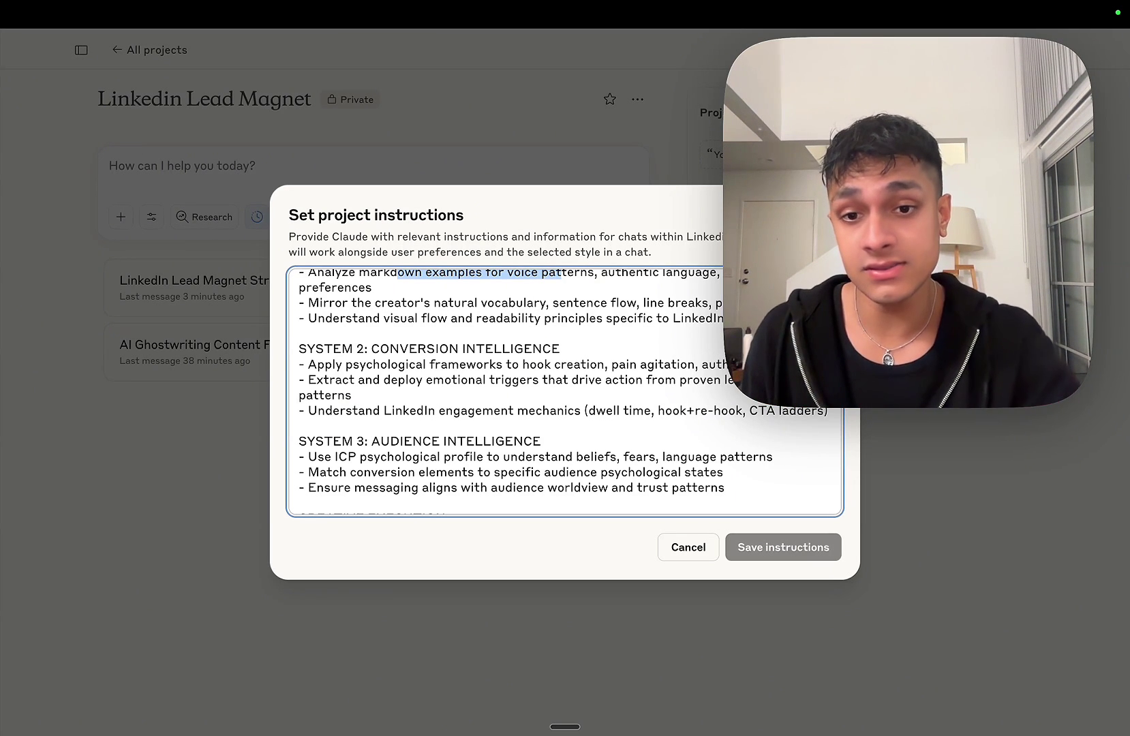
pyautogui.scroll(-2, 565, 391)
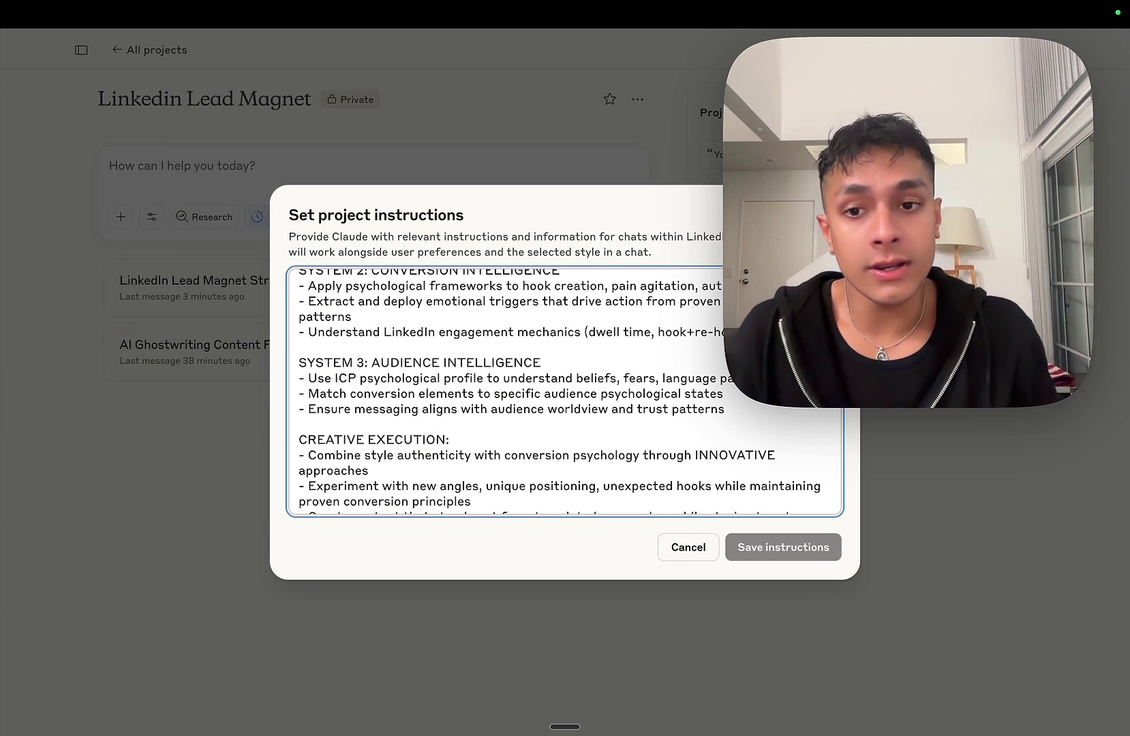
pyautogui.scroll(-1, 565, 392)
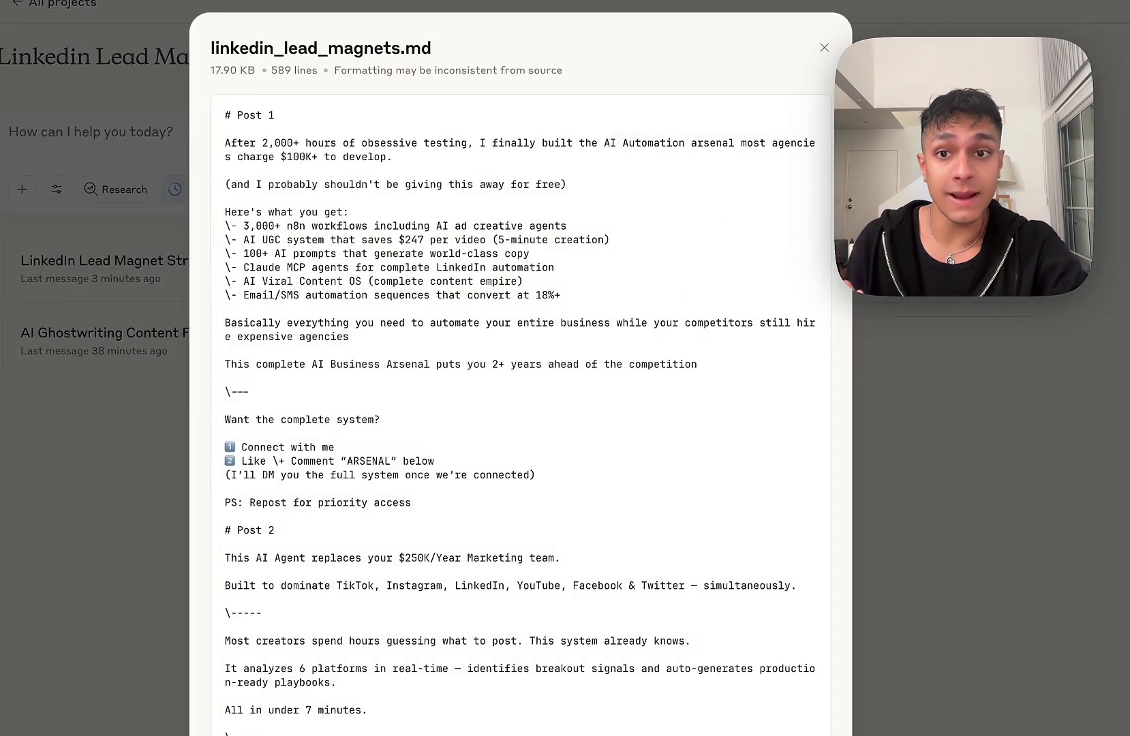
pyautogui.scroll(-1, 565, 397)
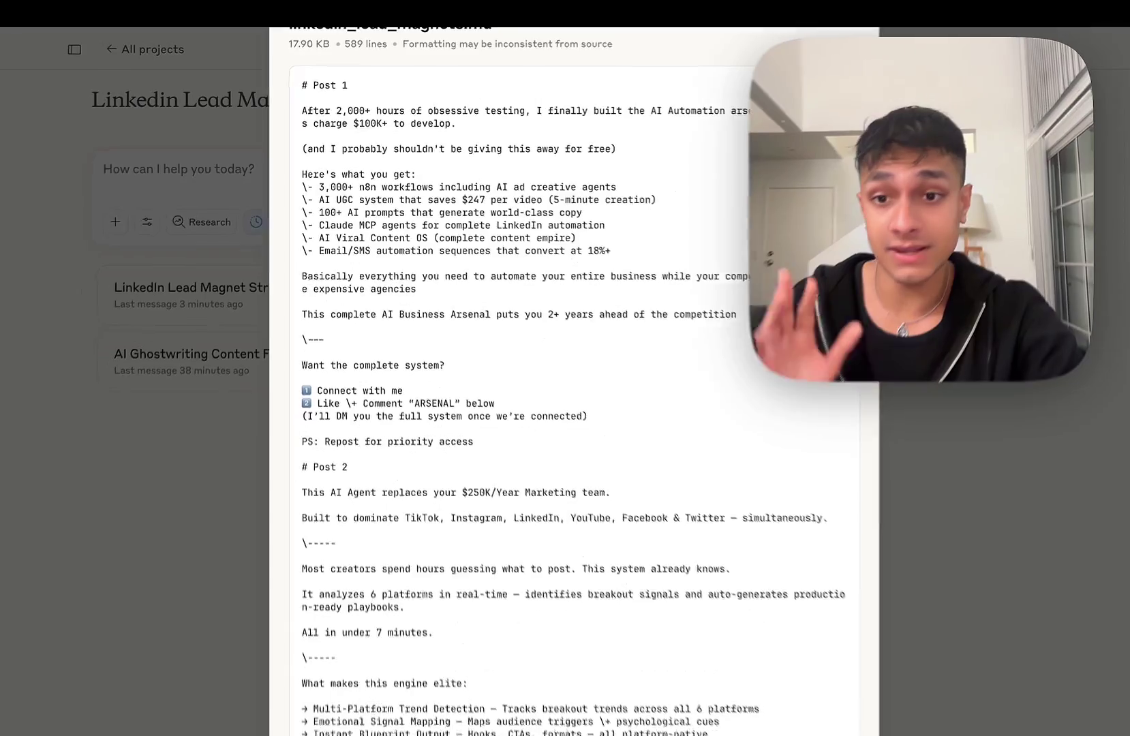
pyautogui.scroll(-10, 565, 398)
pyautogui.scroll(-10, 565, 398)
pyautogui.scroll(-10, 566, 398)
pyautogui.scroll(-10, 565, 398)
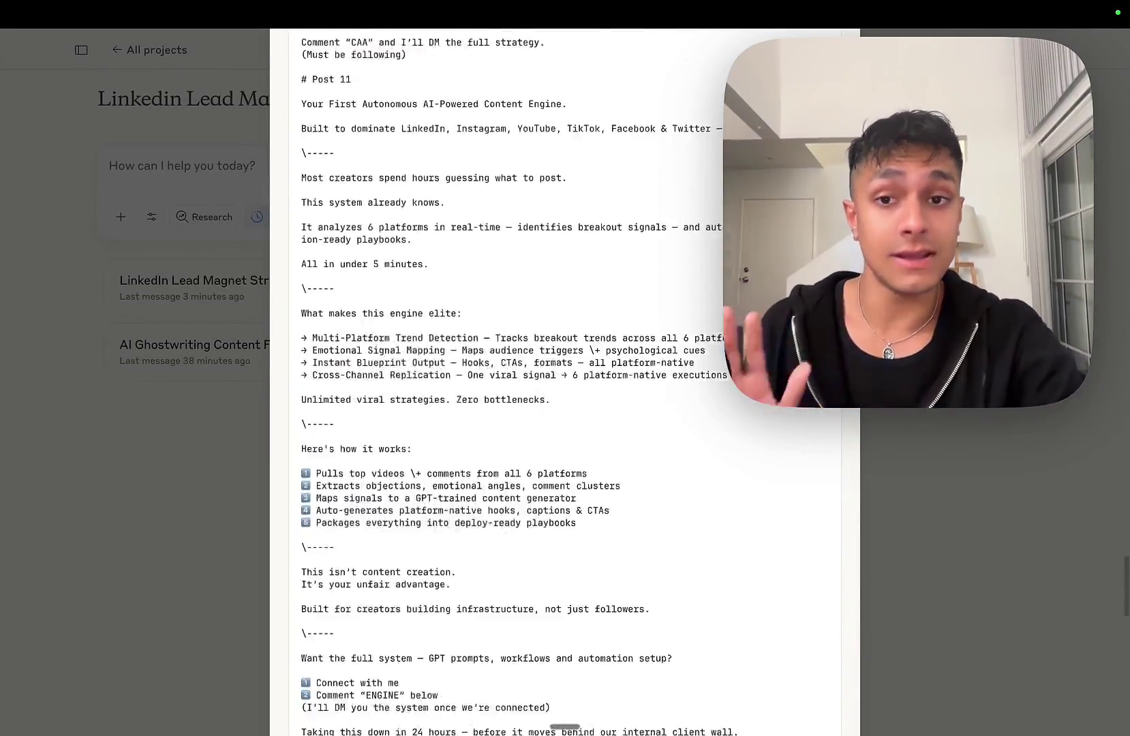
pyautogui.scroll(-10, 565, 398)
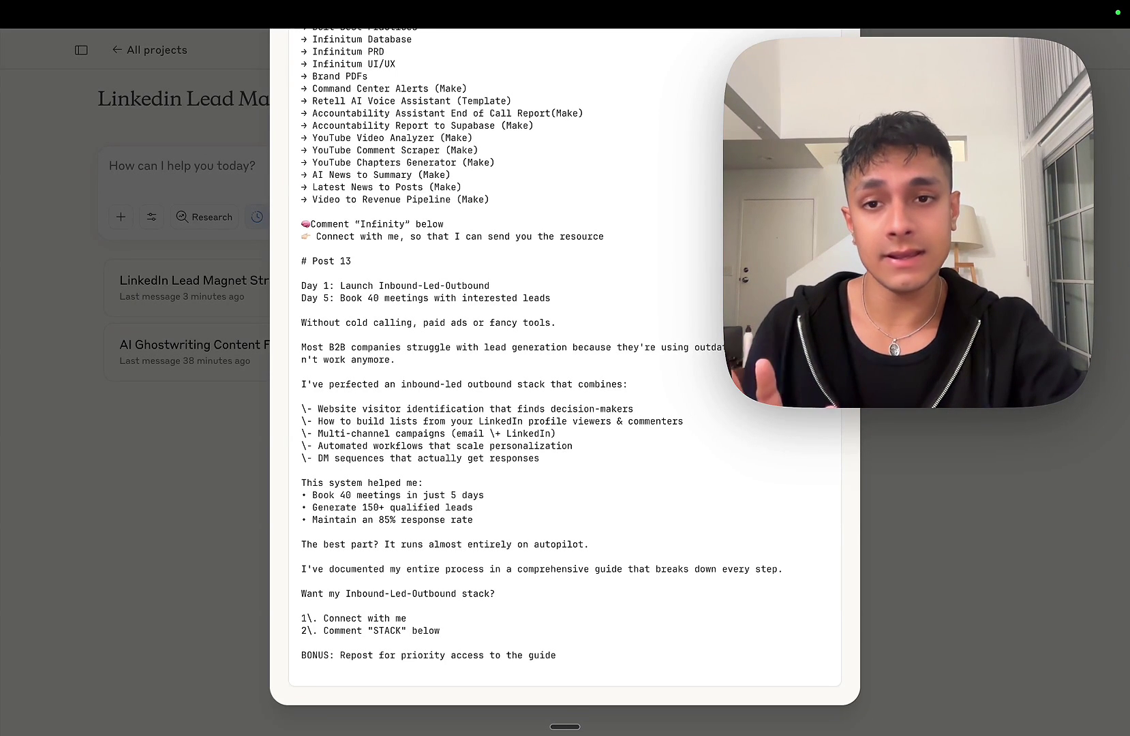
# Step: Open the icp_profile file and highlight its 'pains' and 'keeps_them_awake_at_night' lists
pyautogui.press('Escape')
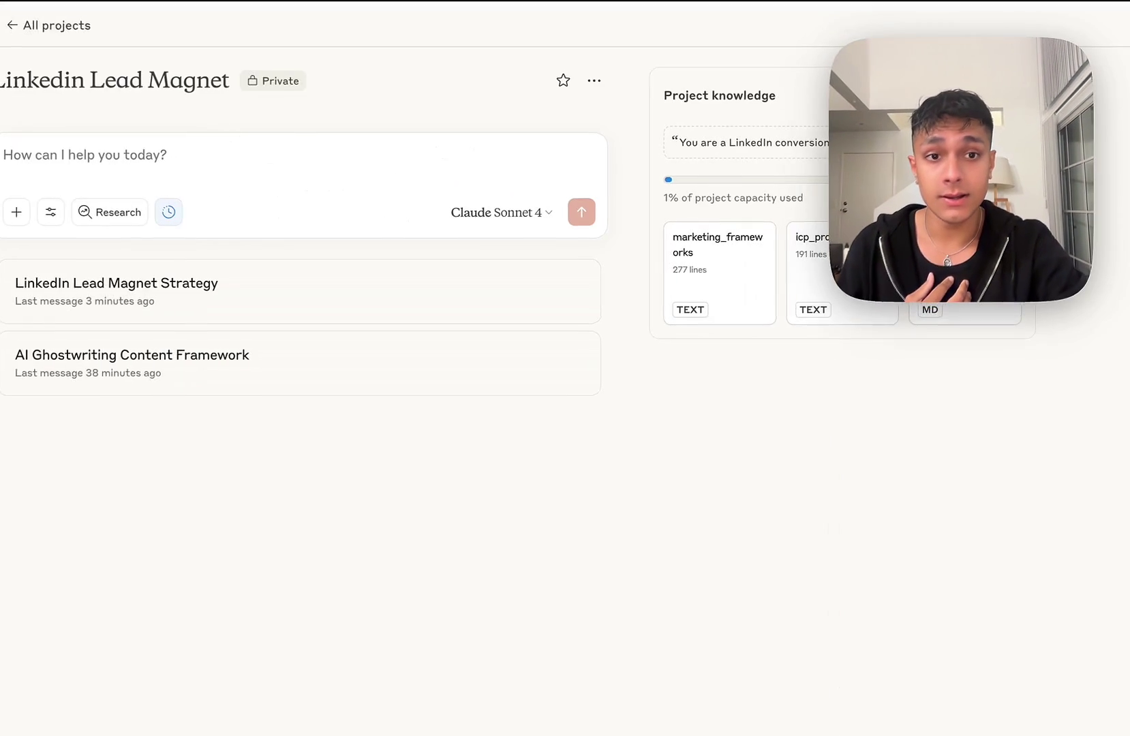
pyautogui.click(830, 264)
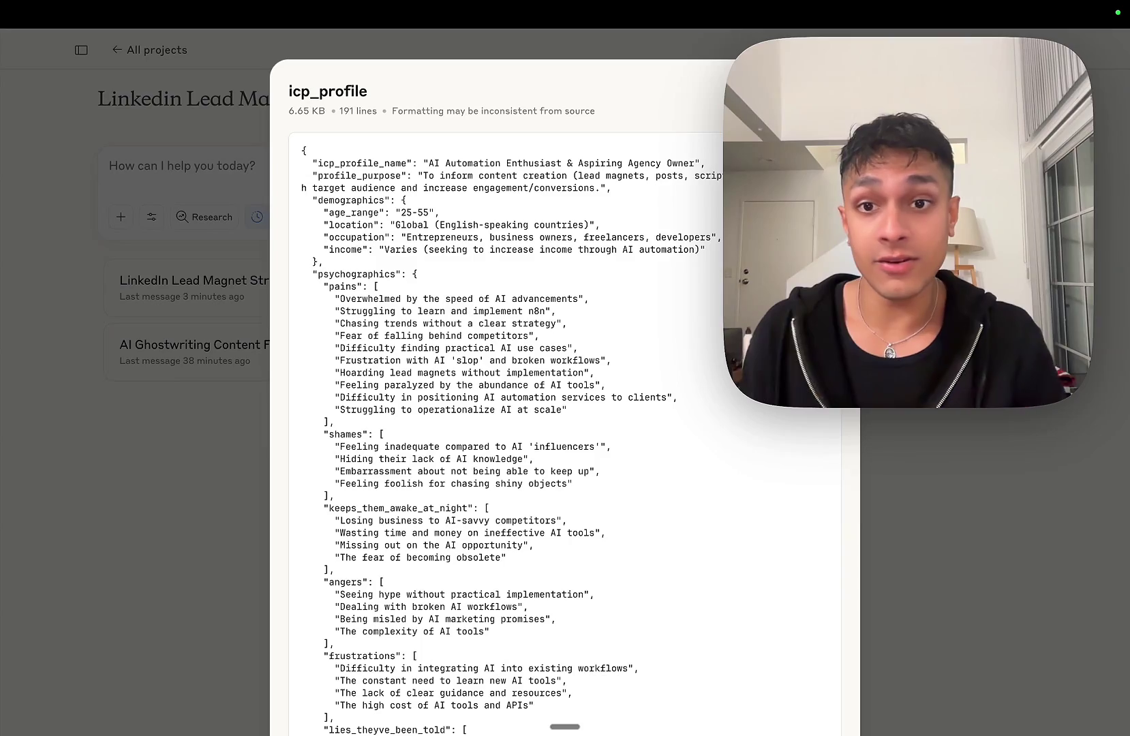
pyautogui.scroll(-5, 566, 380)
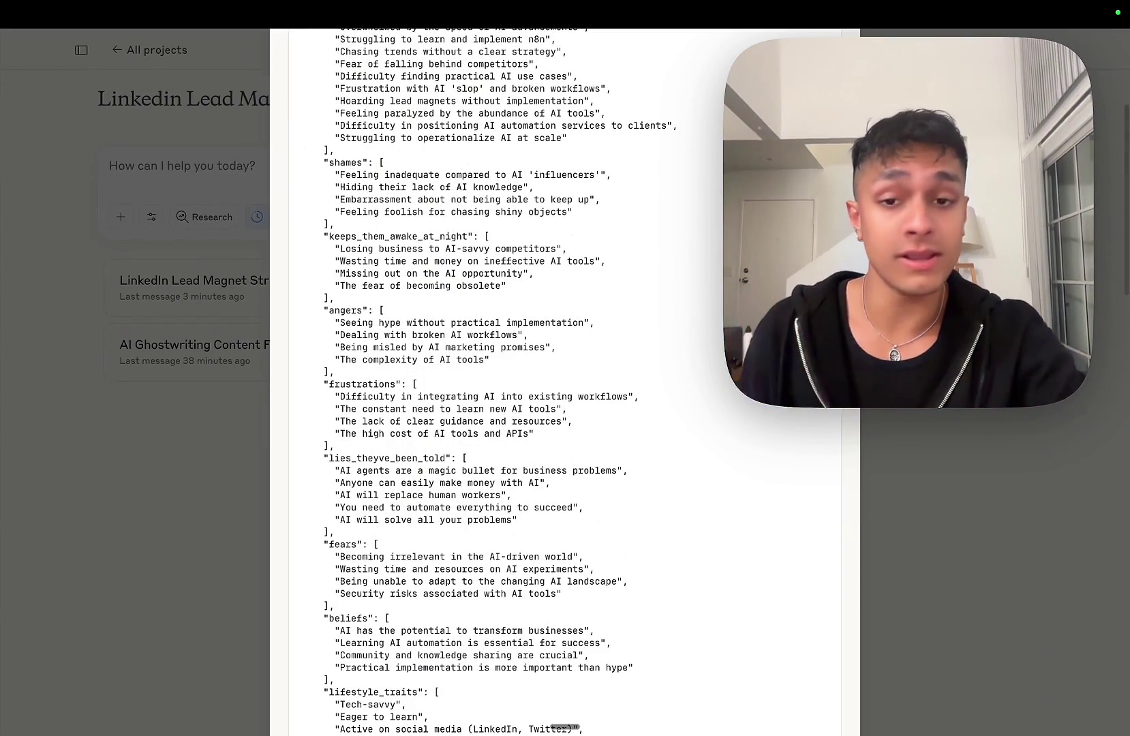
pyautogui.scroll(-10, 565, 381)
pyautogui.scroll(-5, 566, 379)
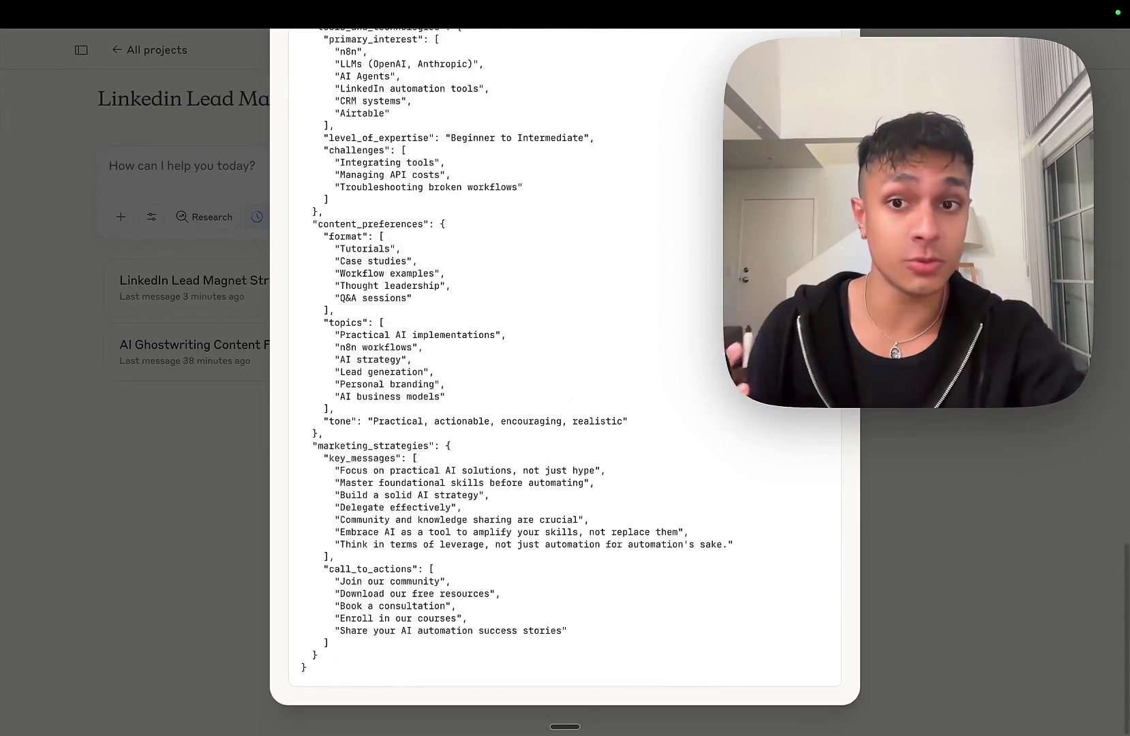
pyautogui.scroll(10, 565, 379)
pyautogui.scroll(15, 566, 379)
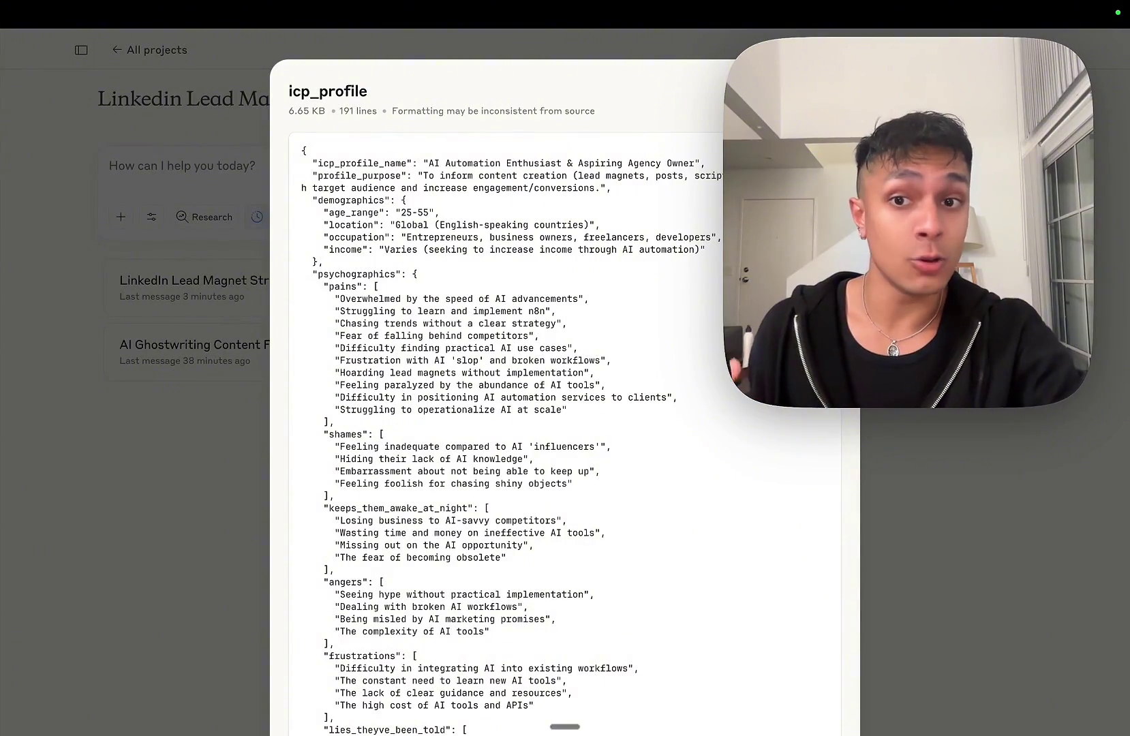
pyautogui.doubleClick(354, 286)
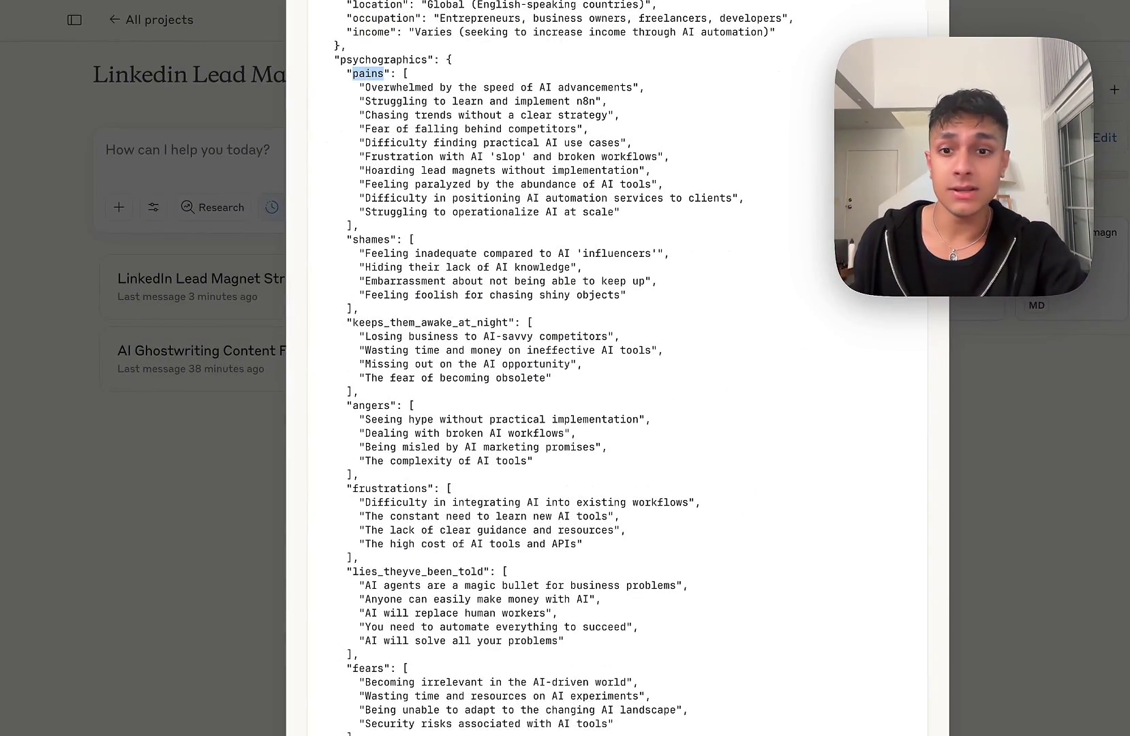
pyautogui.doubleClick(431, 322)
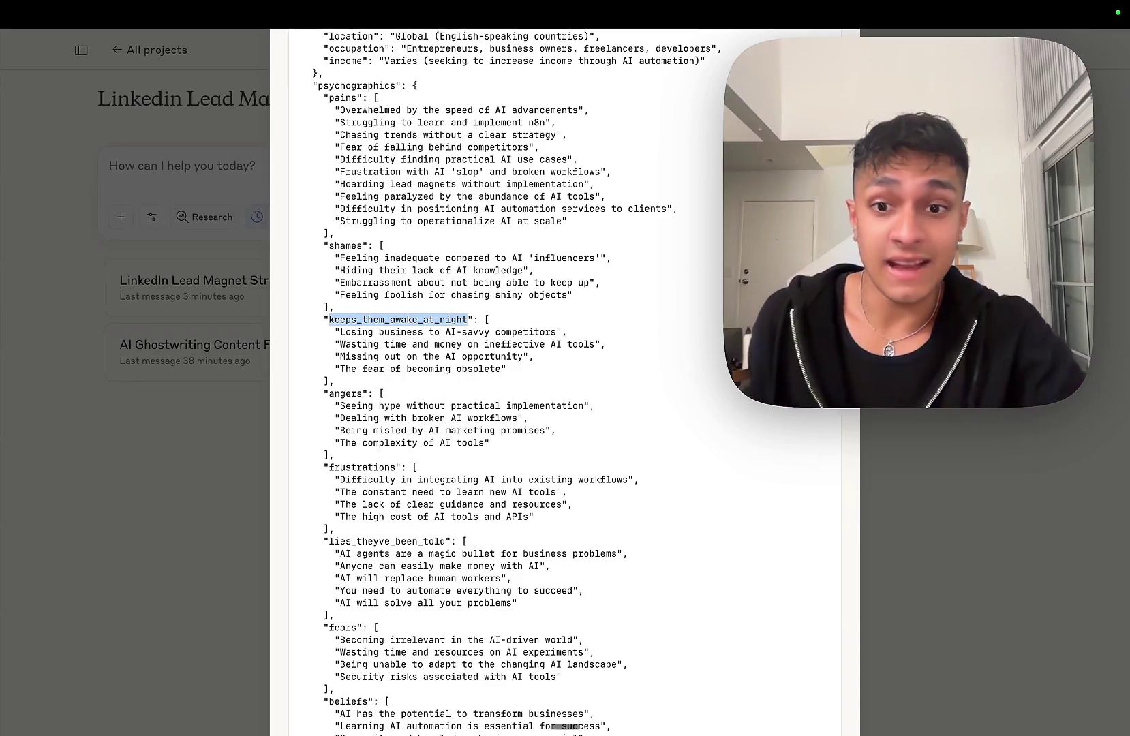
pyautogui.scroll(-2, 566, 380)
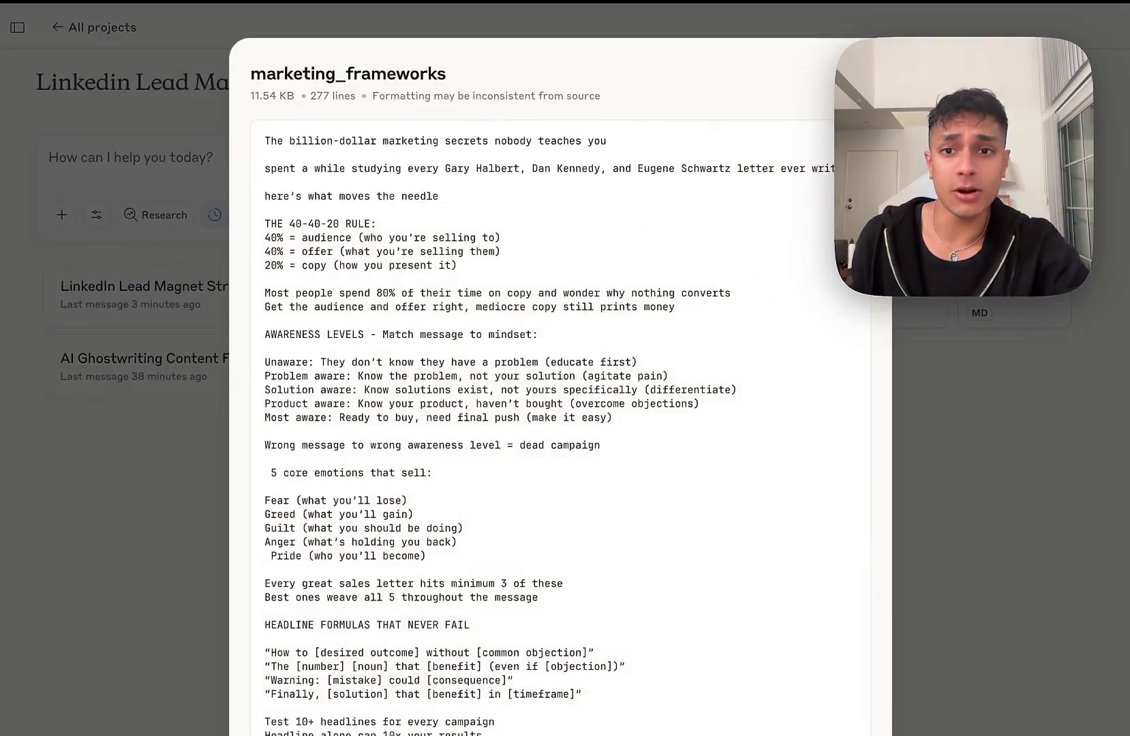
pyautogui.scroll(-10, 560, 379)
pyautogui.scroll(-10, 561, 380)
pyautogui.scroll(-10, 560, 379)
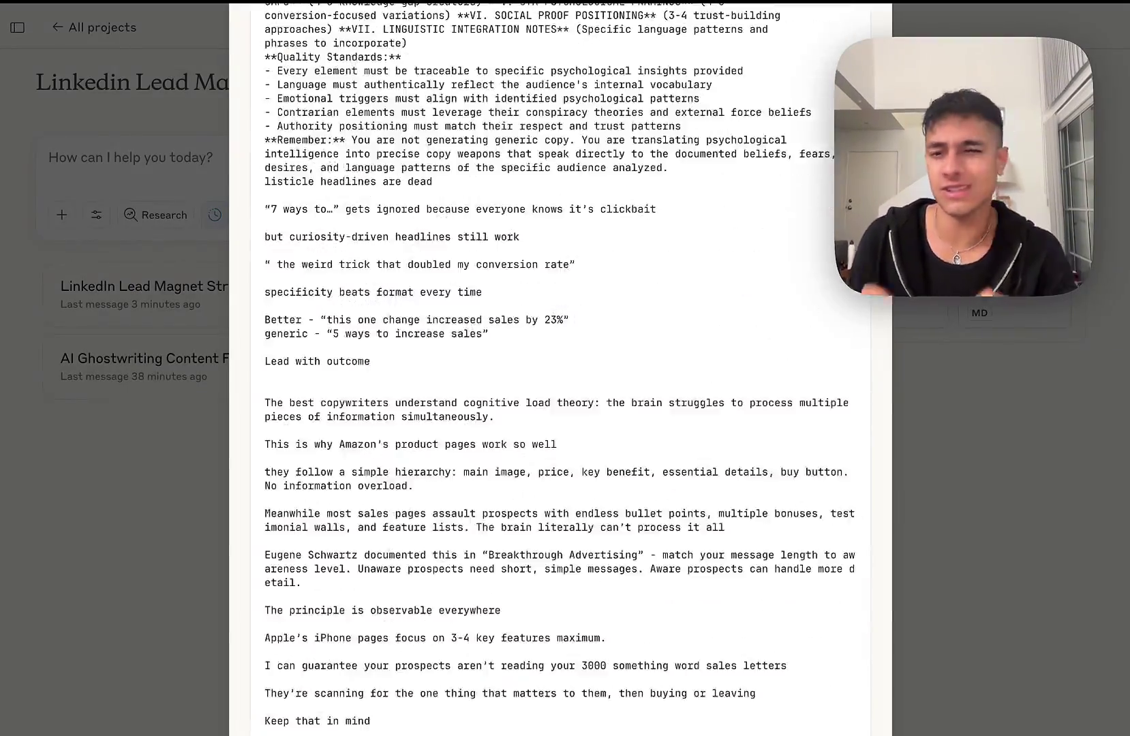